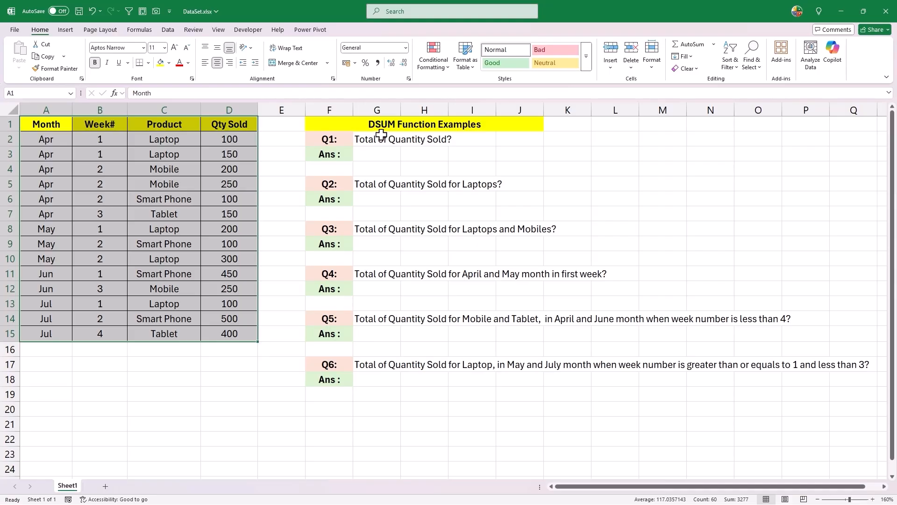
# Copy the Month, Week# and Product headers into A19:C19 to set up a criteria range
pyautogui.click(284, 259)
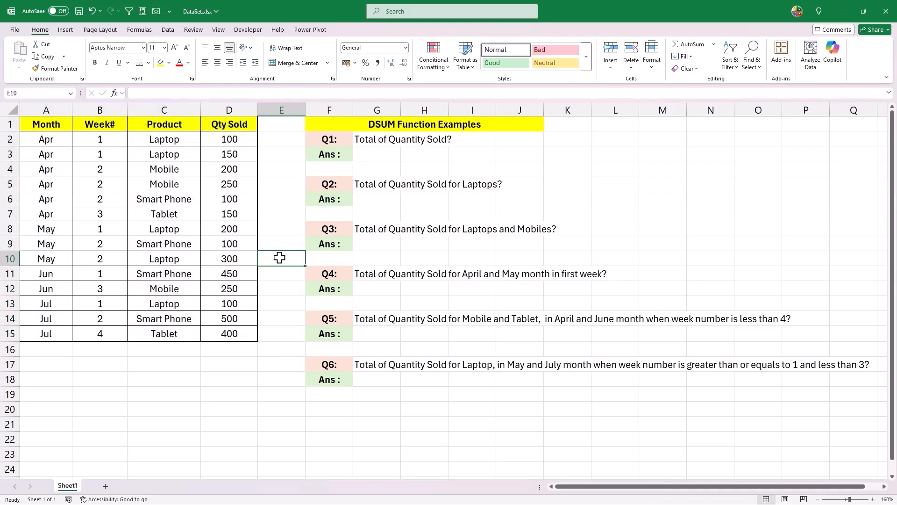
pyautogui.moveTo(49, 129); pyautogui.dragTo(142, 126)
pyautogui.hotkey('ctrl', 'c')
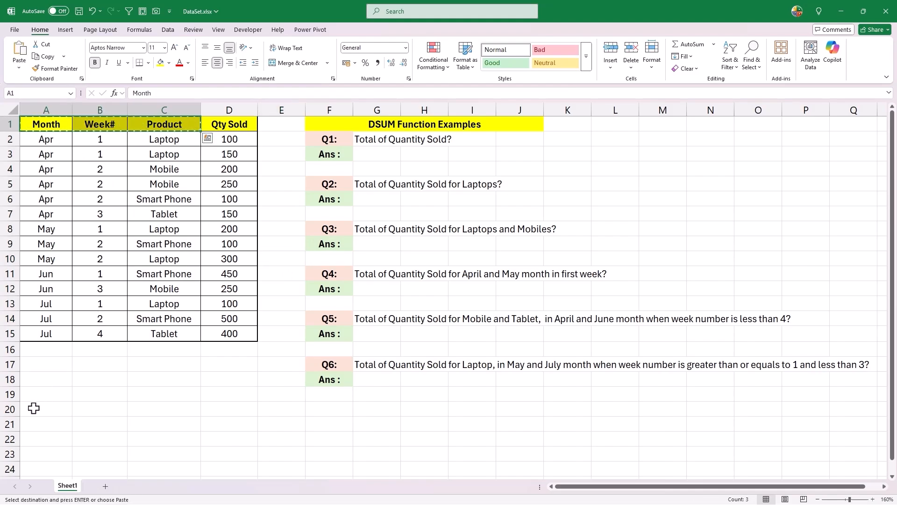
pyautogui.click(37, 393)
pyautogui.hotkey('ctrl', 'v')
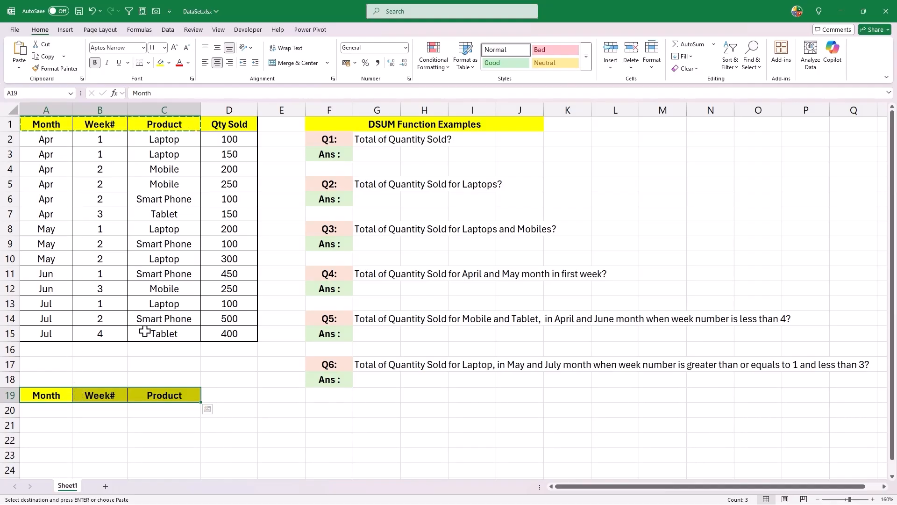
# Start a DSUM formula in G3 with the absolute database range $A$1:$D$15
pyautogui.click(158, 409)
pyautogui.click(338, 138)
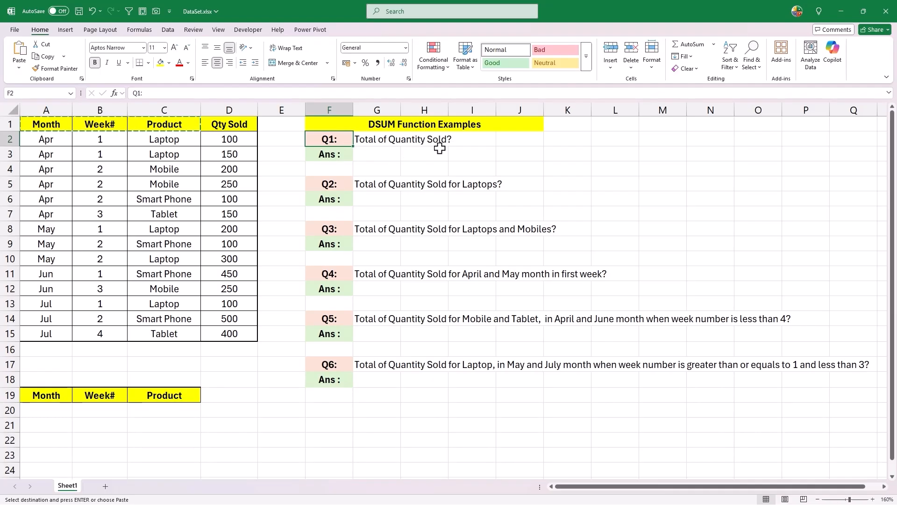
pyautogui.click(392, 155)
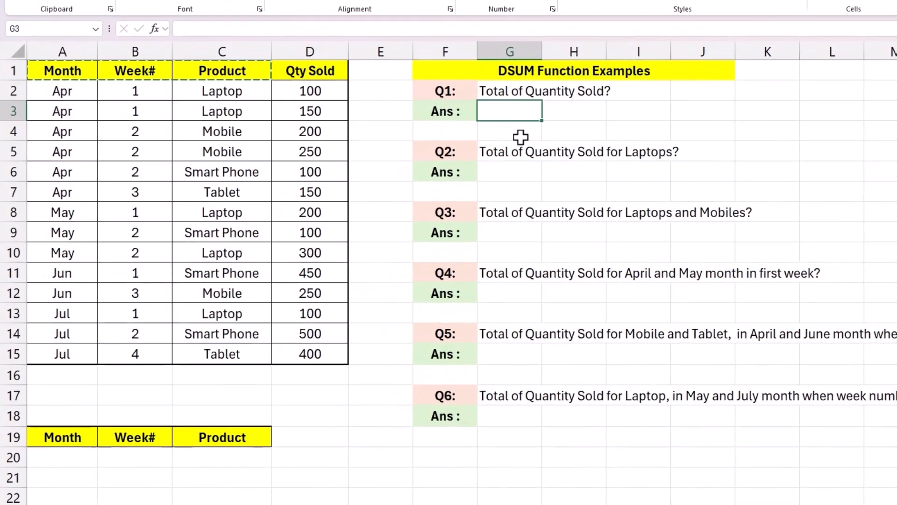
pyautogui.write('=dsum')
pyautogui.press('Tab')
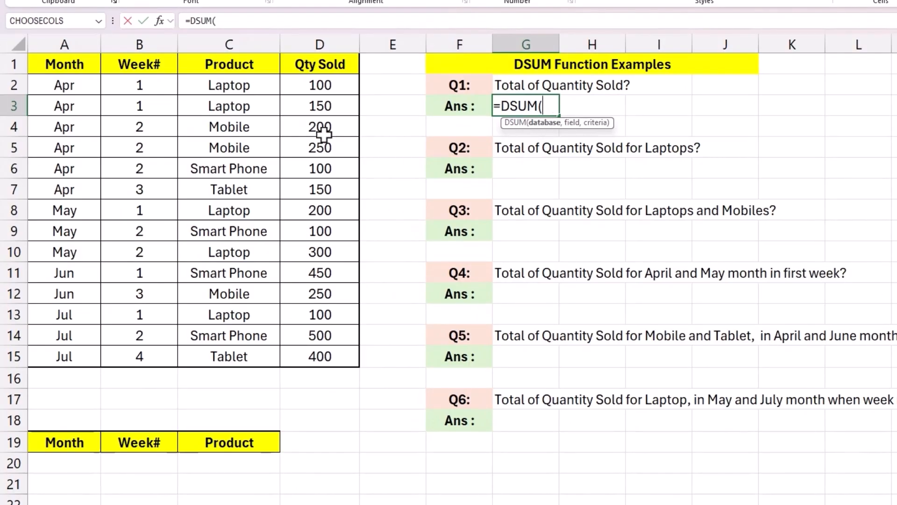
pyautogui.moveTo(70, 64); pyautogui.dragTo(294, 348)
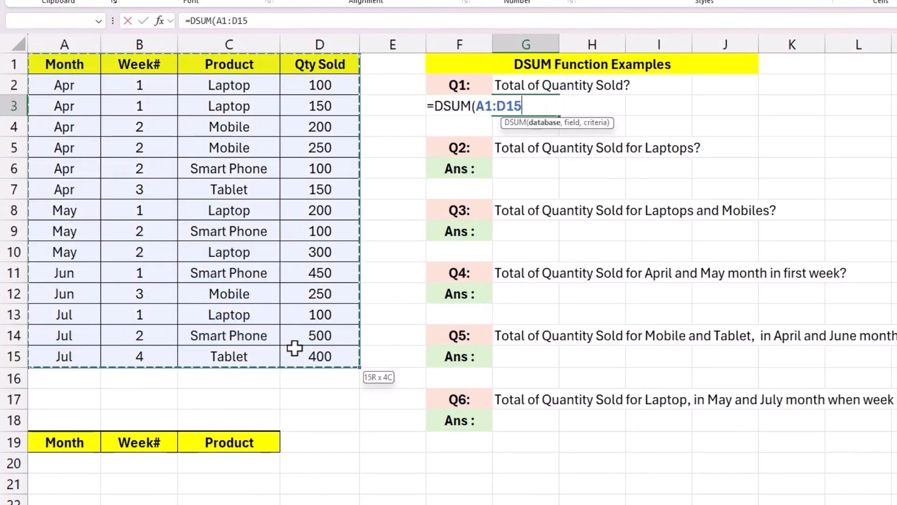
pyautogui.press('F4')
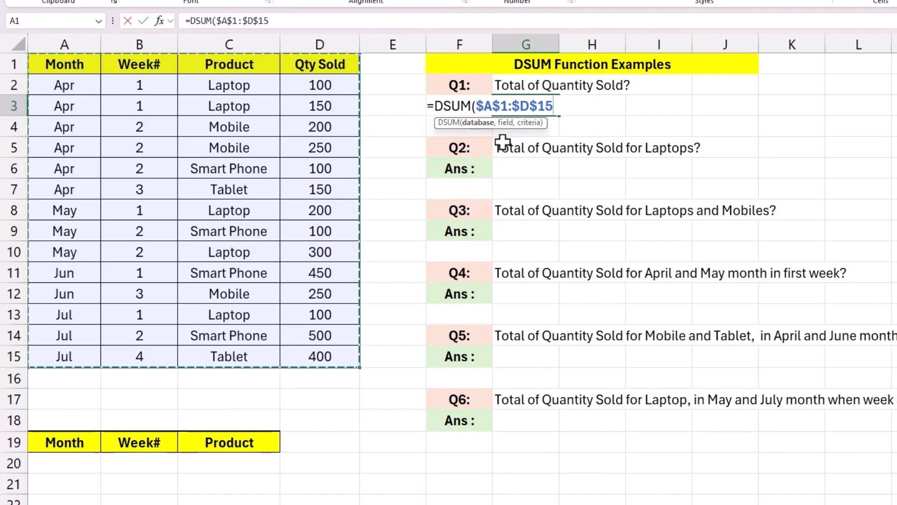
# Complete the DSUM formula with field $D$1 and absolute criteria range $A$19:$C$20
pyautogui.write(',')
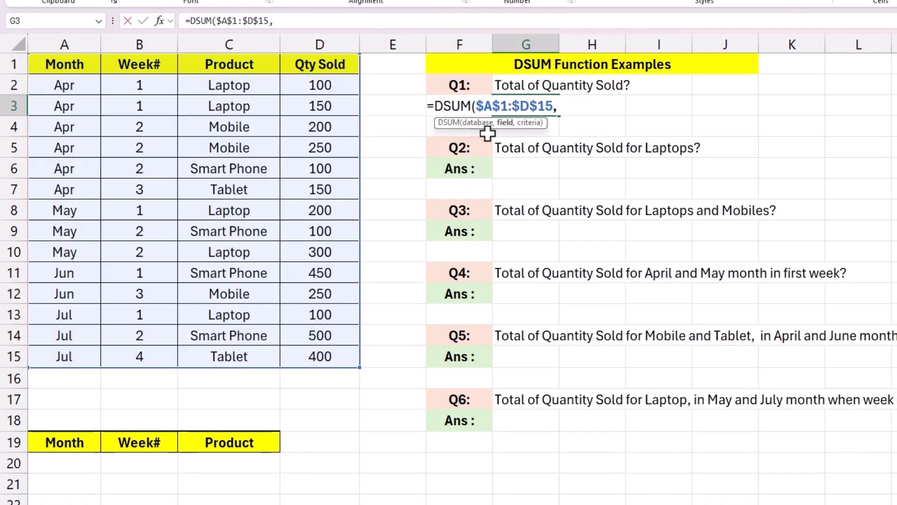
pyautogui.click(336, 65)
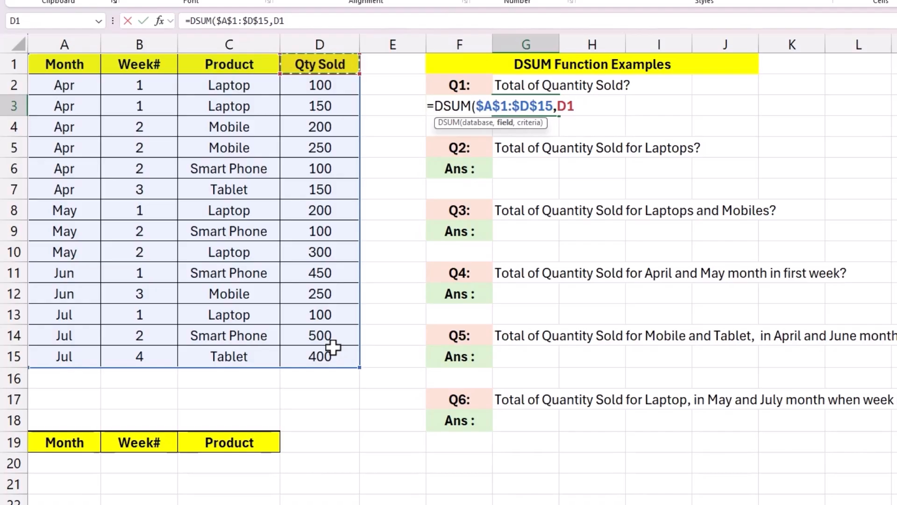
pyautogui.press('F4')
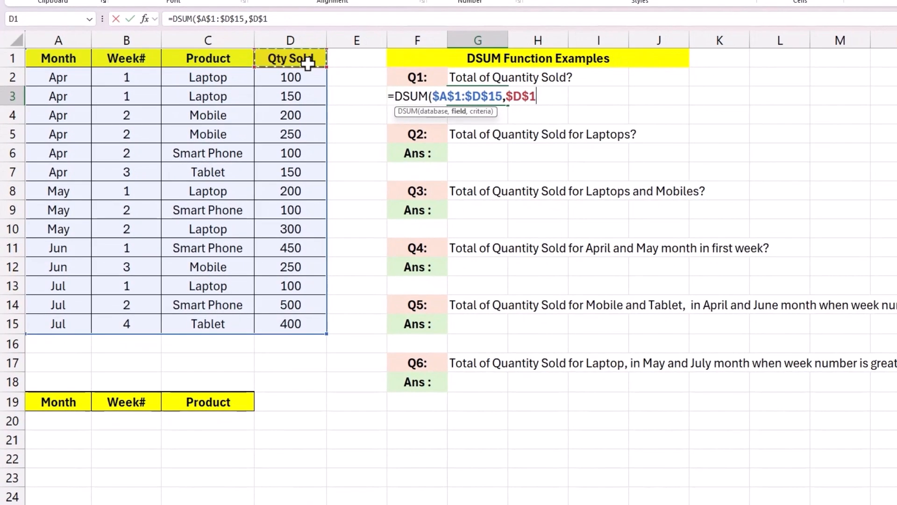
pyautogui.write(',')
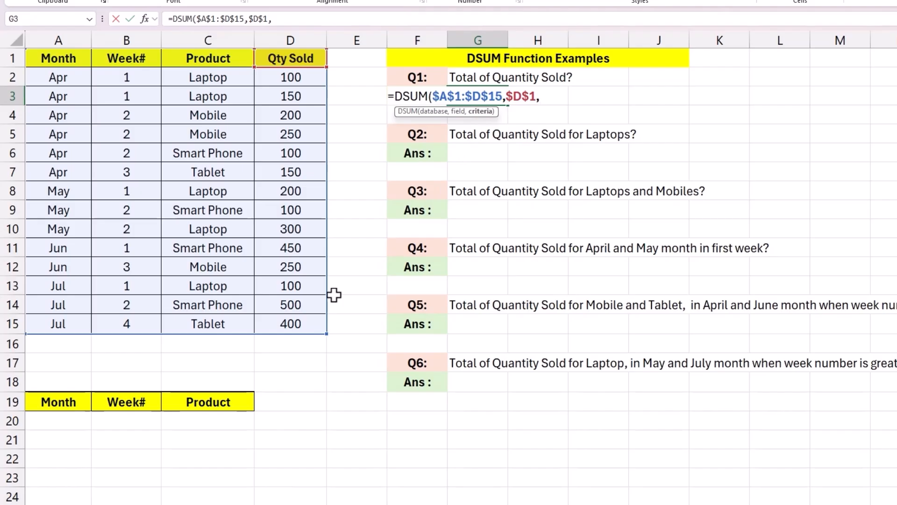
pyautogui.moveTo(57, 400); pyautogui.dragTo(193, 417)
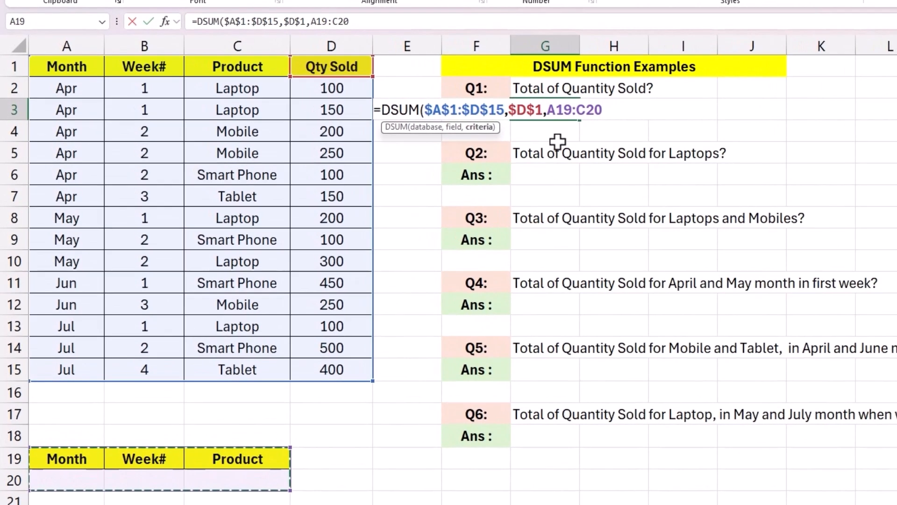
pyautogui.press('F4')
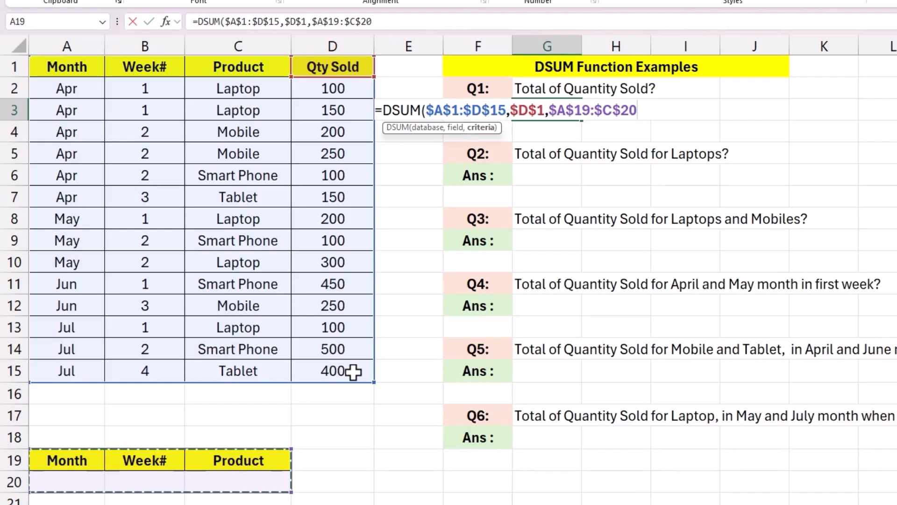
pyautogui.write(')')
pyautogui.press('Return')
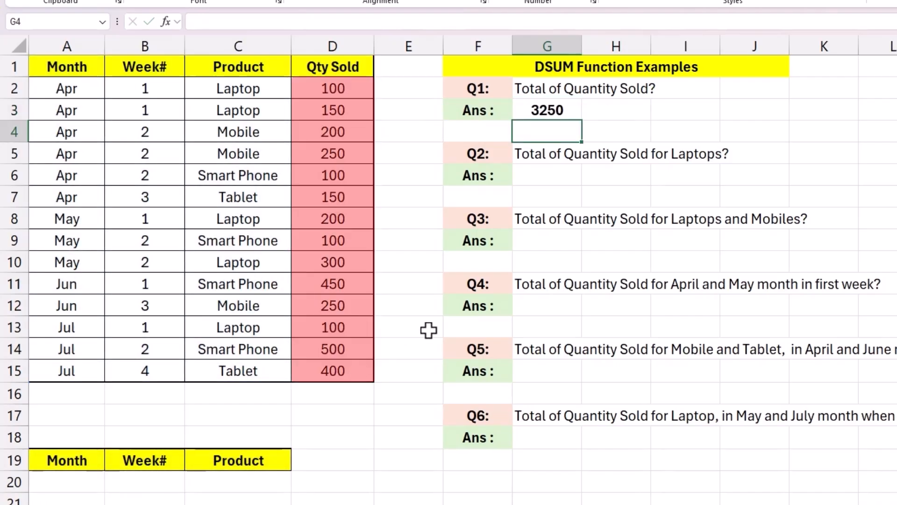
# Copy the G3 formula into the answer cells G6, G9, G12, G15 and G18
pyautogui.click(556, 117)
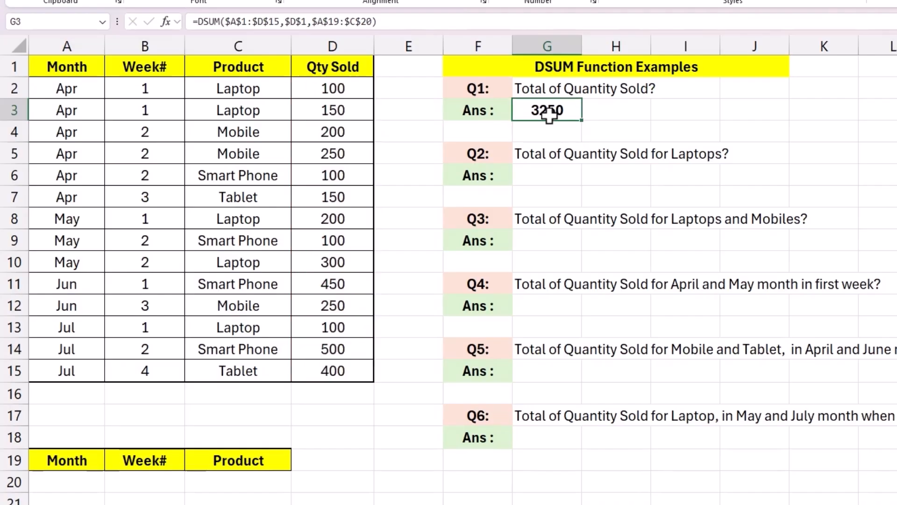
pyautogui.hotkey('ctrl', 'c')
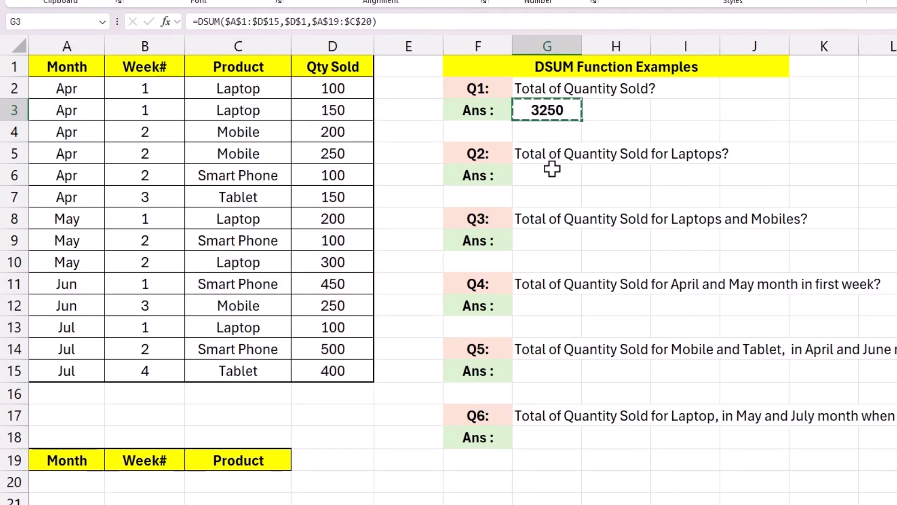
pyautogui.click(551, 173)
pyautogui.hotkey('ctrl', 'v')
pyautogui.click(547, 240)
pyautogui.hotkey('ctrl', 'v')
pyautogui.click(545, 309)
pyautogui.hotkey('ctrl', 'v')
pyautogui.click(545, 369)
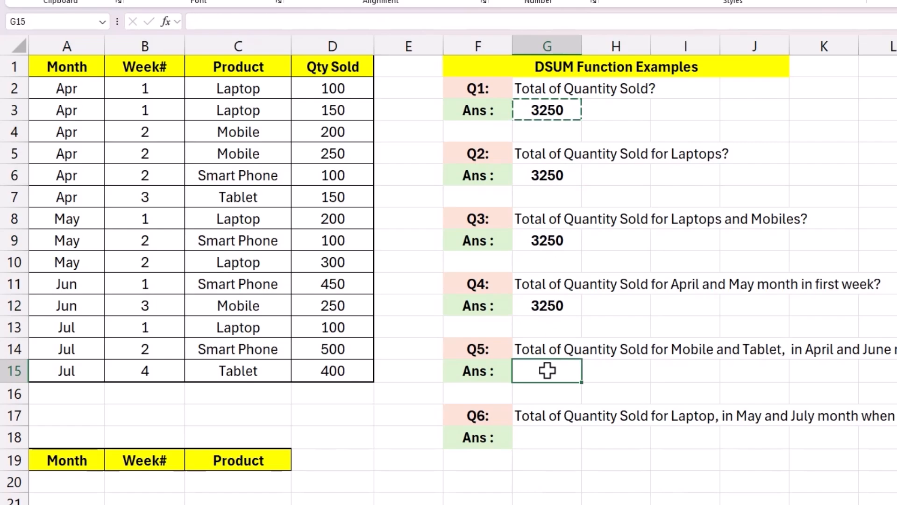
pyautogui.hotkey('ctrl', 'v')
pyautogui.click(540, 437)
pyautogui.hotkey('ctrl', 'v')
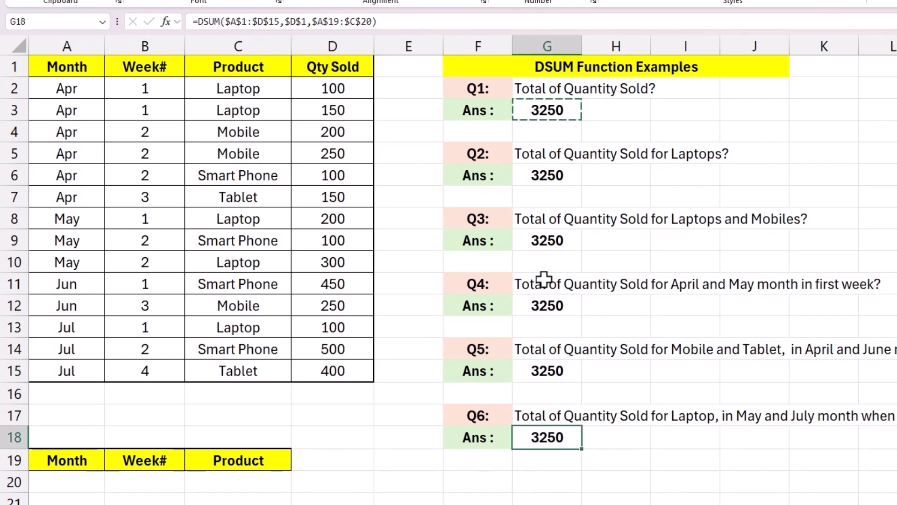
# Inspect the criteria range reference in the G3 formula without changing it
pyautogui.doubleClick(545, 111)
pyautogui.moveTo(426, 111); pyautogui.dragTo(637, 112)
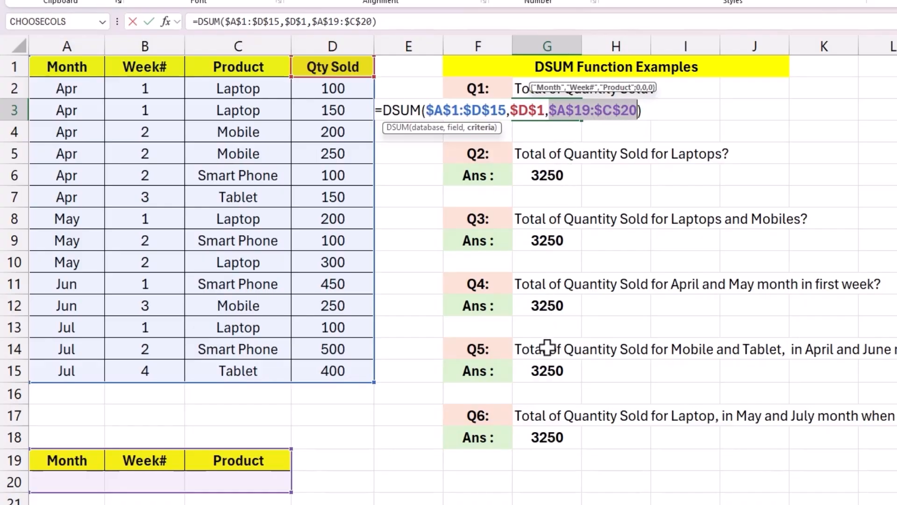
pyautogui.press('Escape')
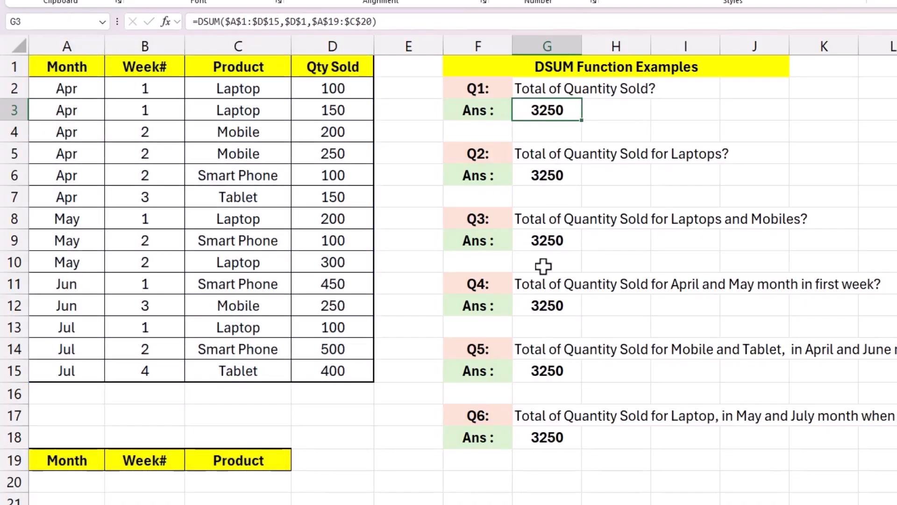
pyautogui.click(489, 150)
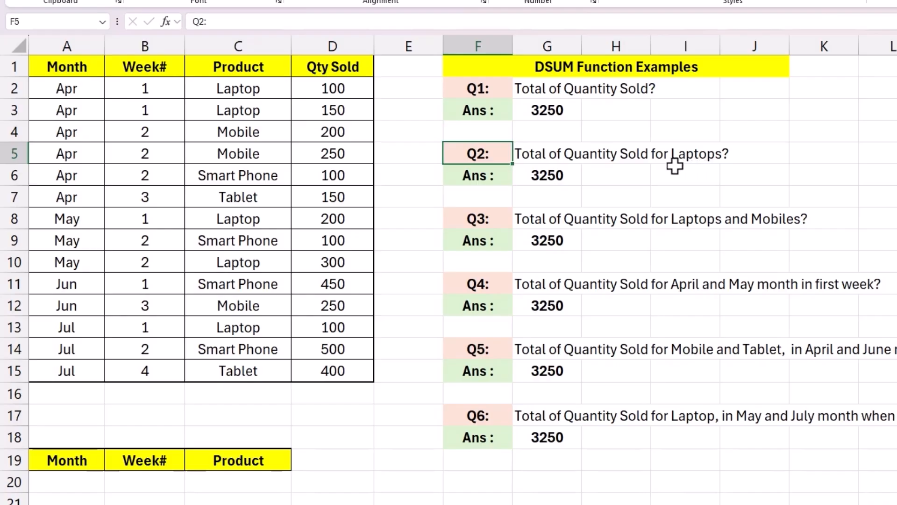
# Enter Laptop as the Product criterion in C20
pyautogui.click(244, 46)
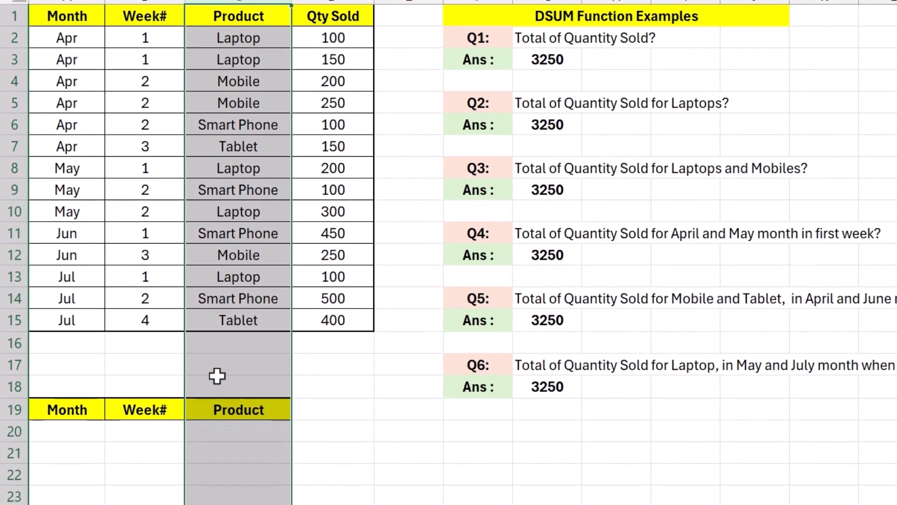
pyautogui.click(222, 451)
pyautogui.write('Lapto')
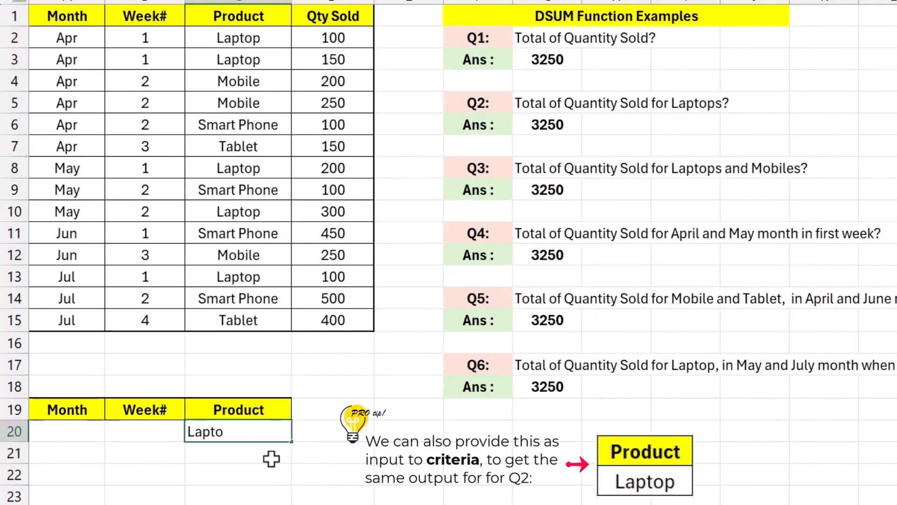
pyautogui.write('p')
pyautogui.press('Return')
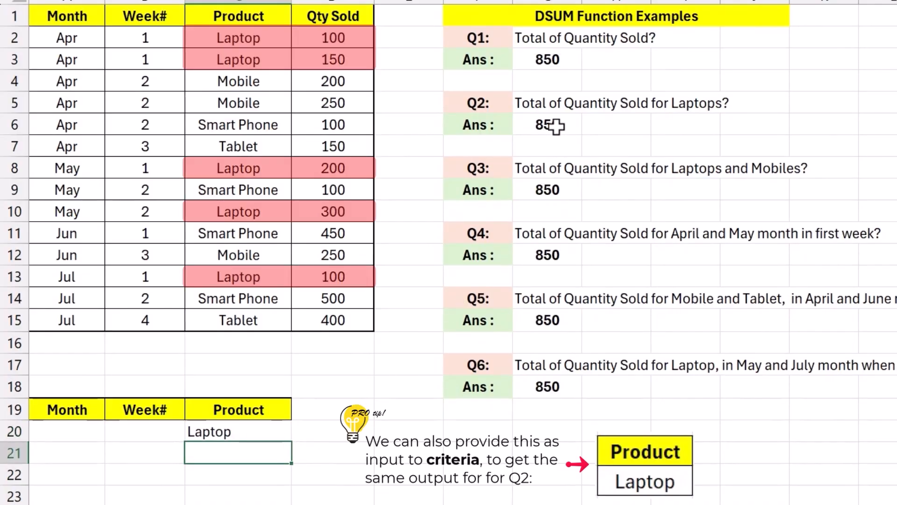
# Review the DSUM formulas and results across the answer cells
pyautogui.click(552, 125)
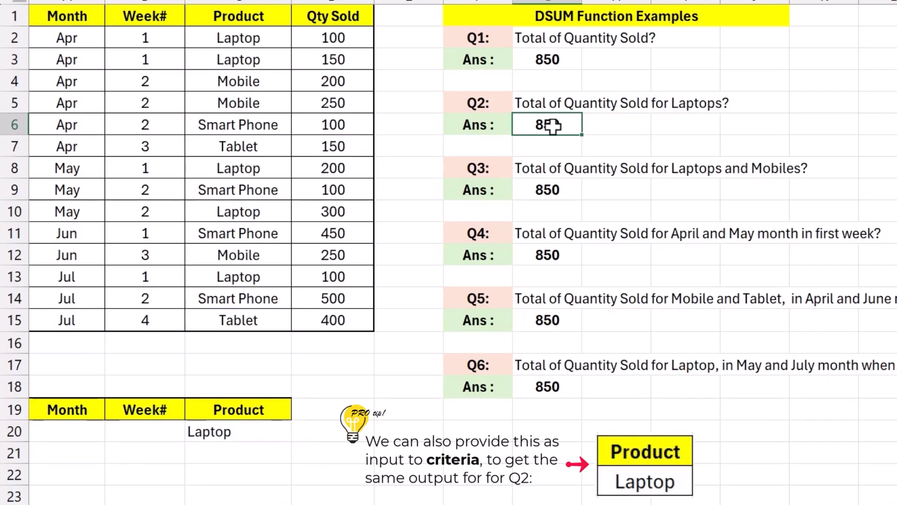
pyautogui.doubleClick(566, 125)
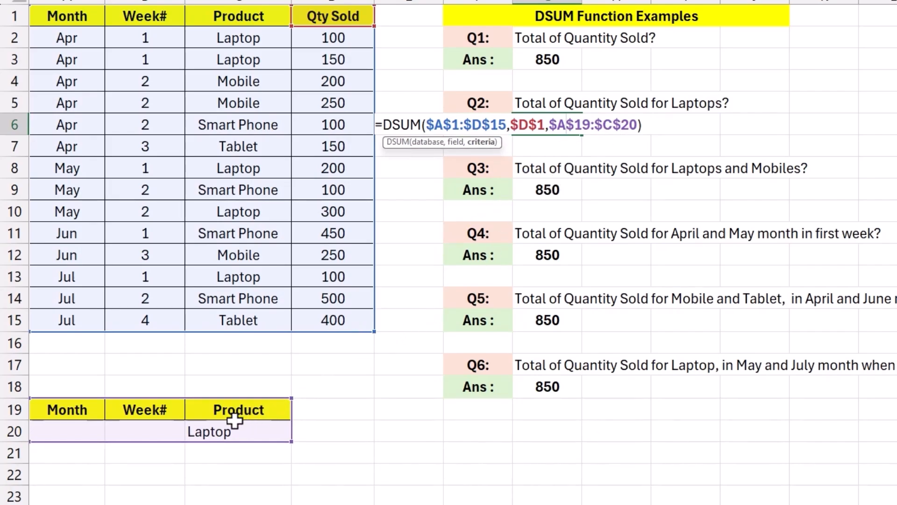
pyautogui.hotkey('ctrl', 'Return')
pyautogui.click(538, 61)
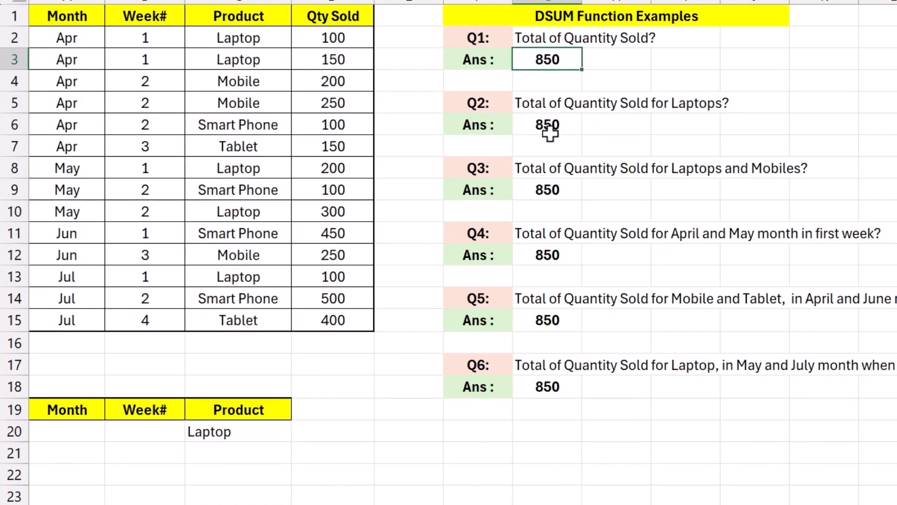
pyautogui.click(545, 192)
pyautogui.click(542, 256)
pyautogui.click(543, 321)
pyautogui.click(545, 387)
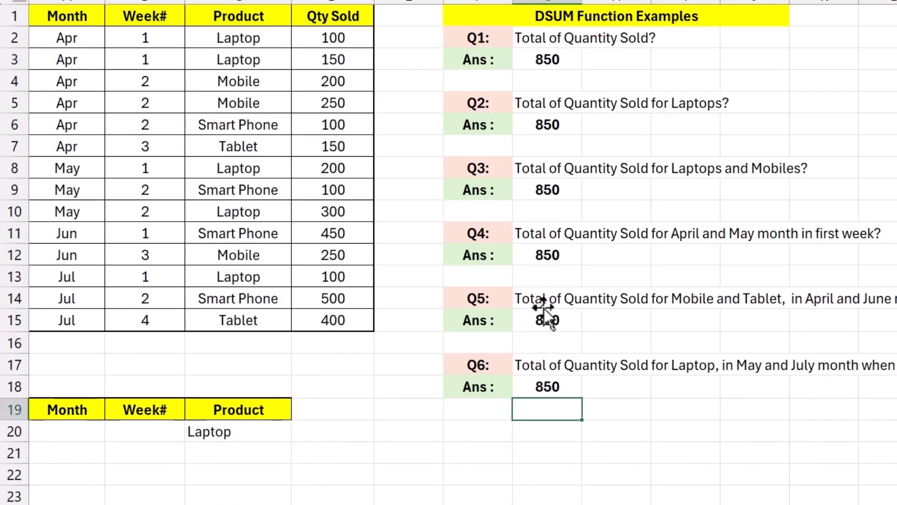
pyautogui.moveTo(545, 63); pyautogui.dragTo(547, 387)
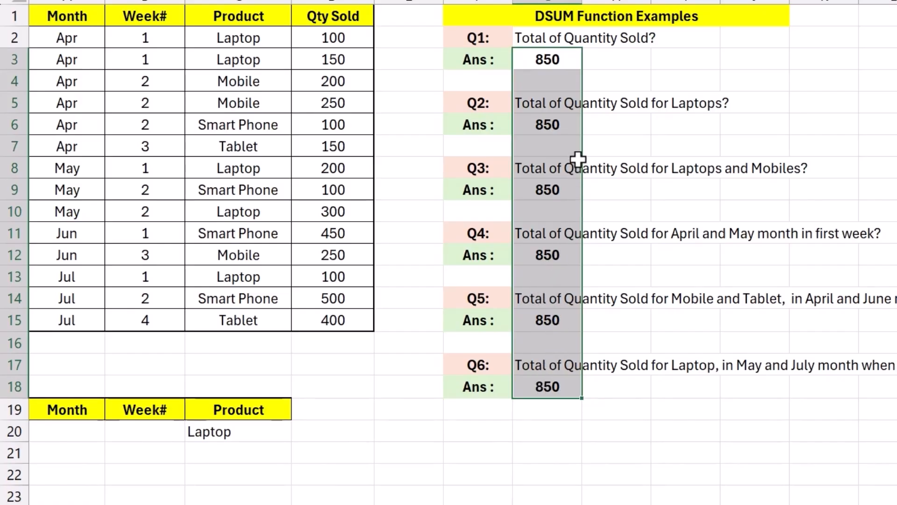
pyautogui.click(569, 125)
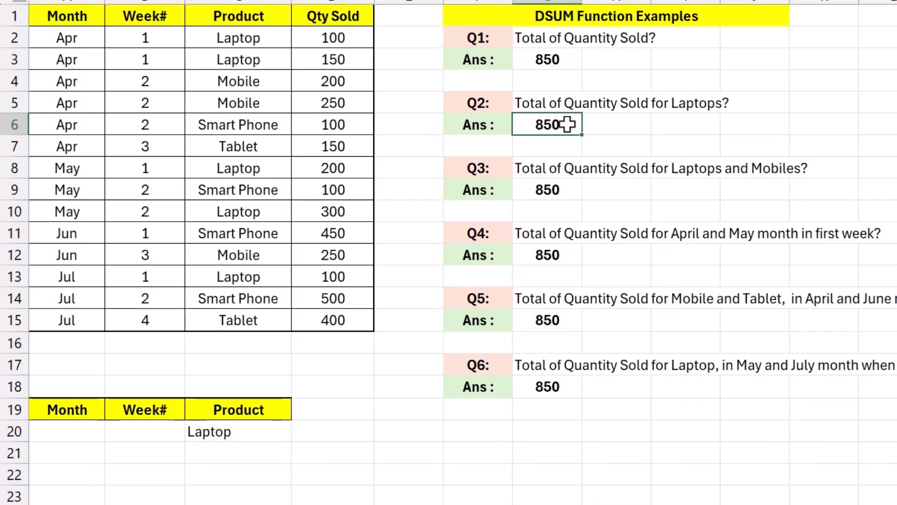
pyautogui.click(487, 169)
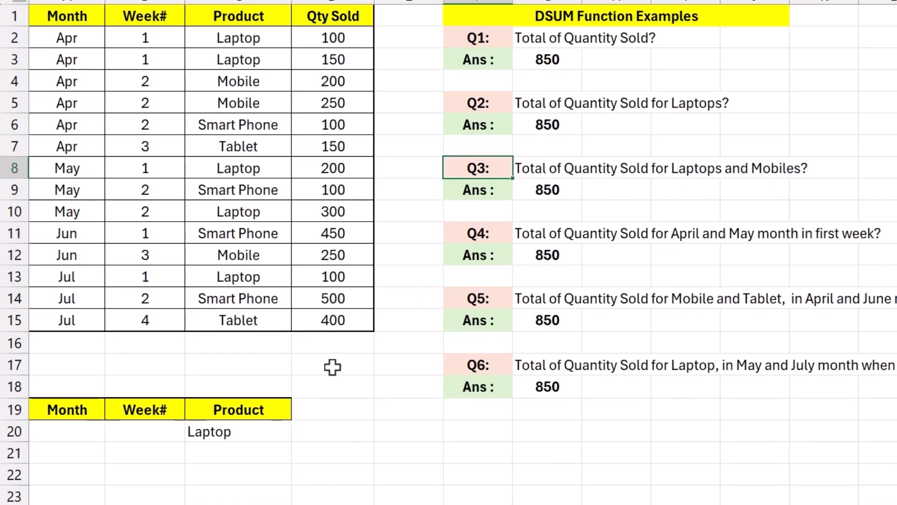
# Add Mobile as a second Product criterion in C21 below Laptop
pyautogui.click(230, 431)
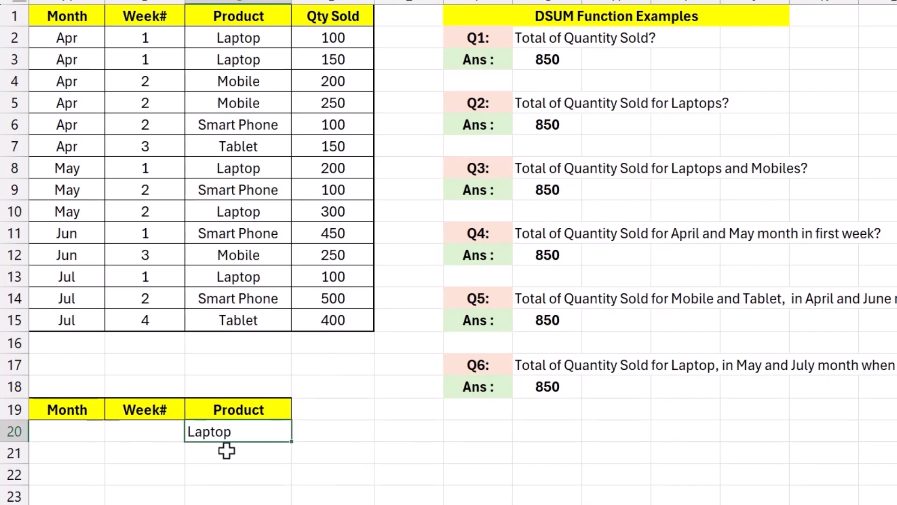
pyautogui.click(226, 450)
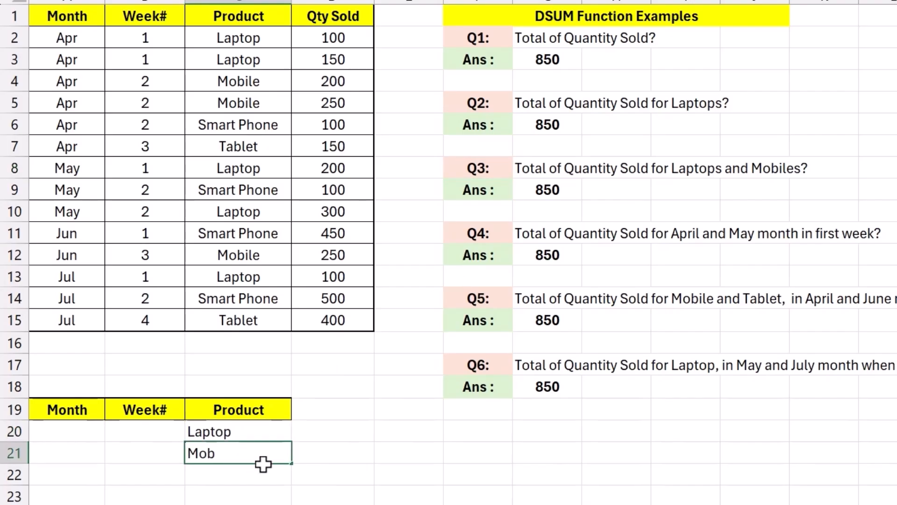
pyautogui.press('Return')
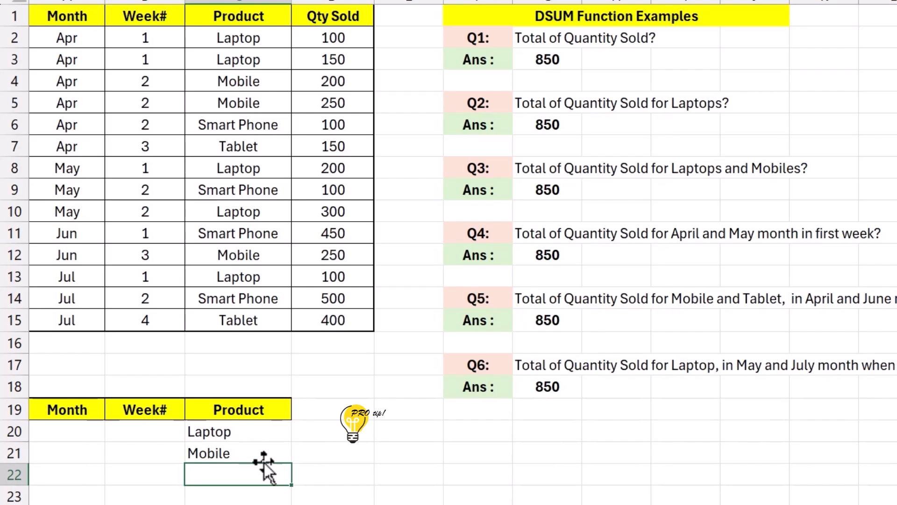
# Extend the Q3 DSUM criteria range in G9 to $A$19:$C$21 so both Laptop and Mobile rows are included
pyautogui.click(264, 451)
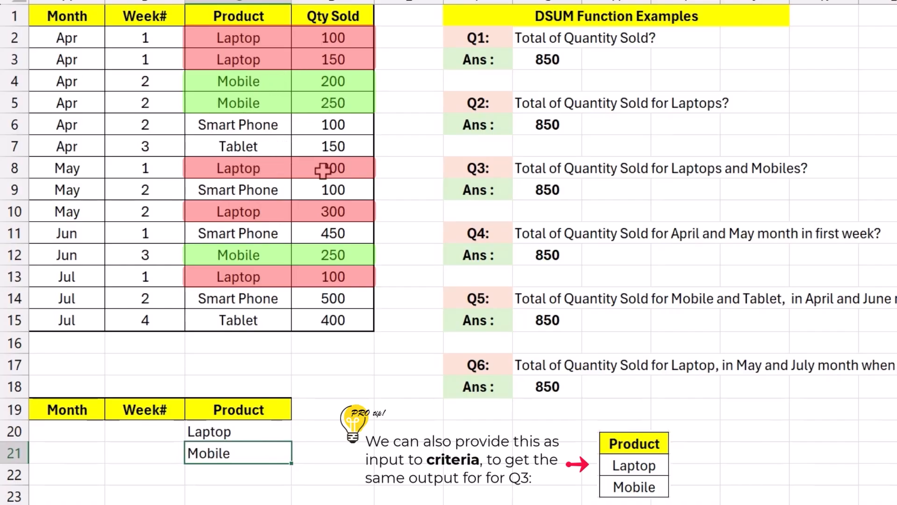
pyautogui.click(568, 187)
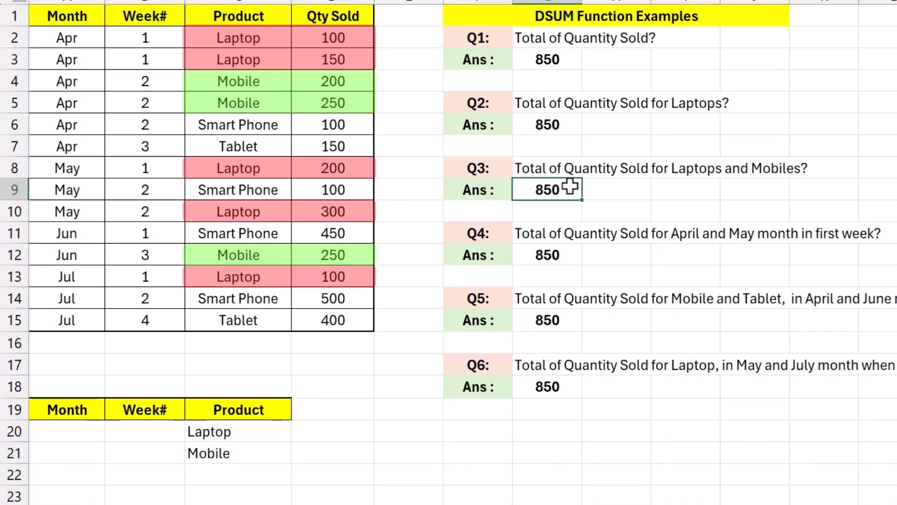
pyautogui.doubleClick(571, 188)
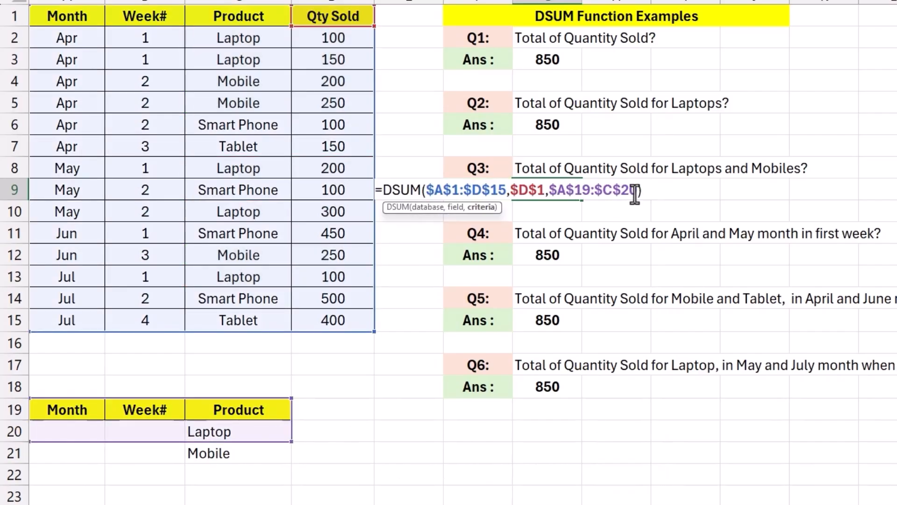
pyautogui.moveTo(292, 442)
pyautogui.mouseDown()
pyautogui.moveTo(290, 455)
pyautogui.moveTo(283, 446)
pyautogui.mouseUp()
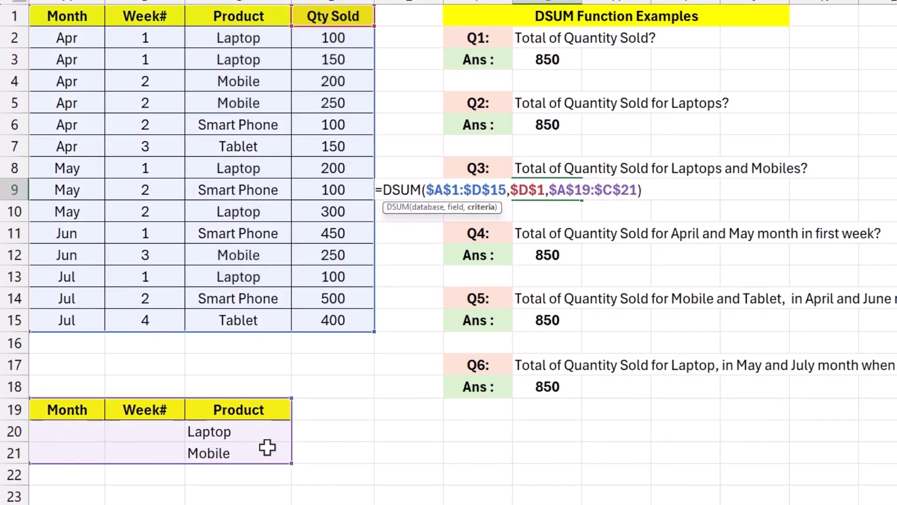
pyautogui.press('Return')
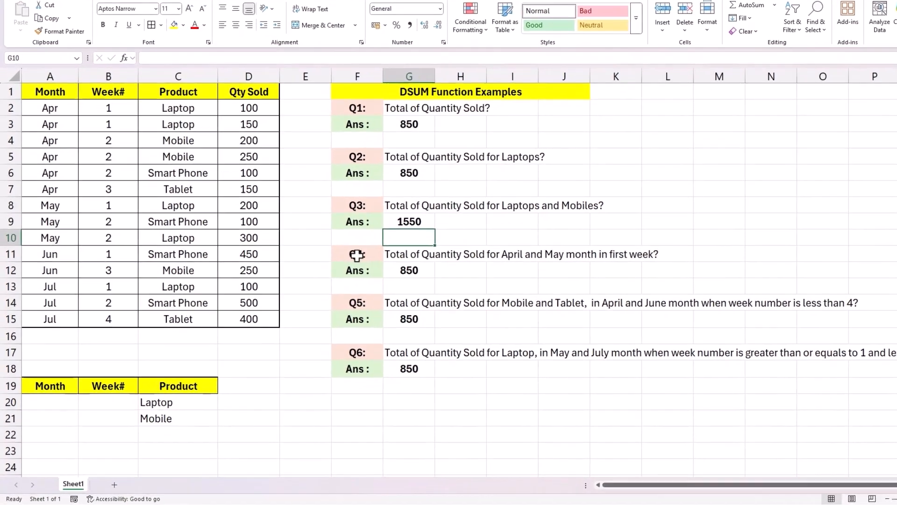
# Clear the Laptop and Mobile Product criteria from C20:C21
pyautogui.click(329, 275)
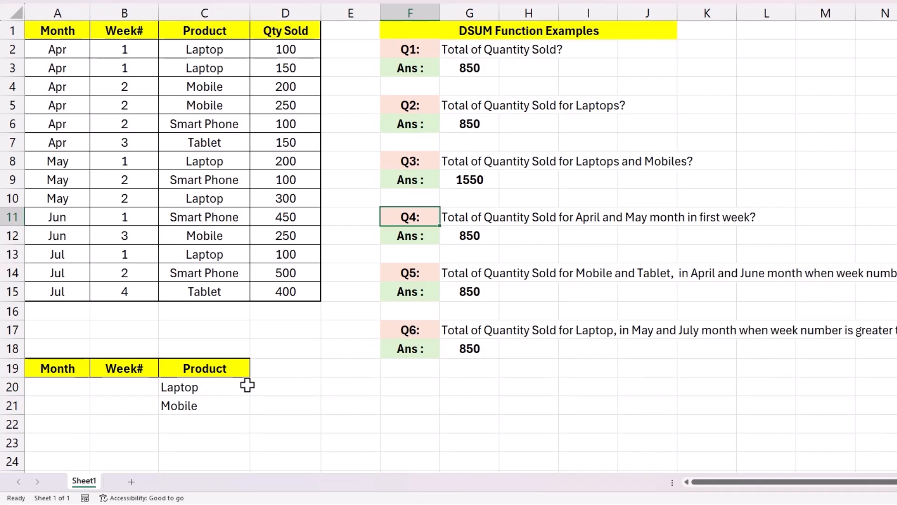
pyautogui.moveTo(233, 390); pyautogui.dragTo(237, 399)
pyautogui.press('Delete')
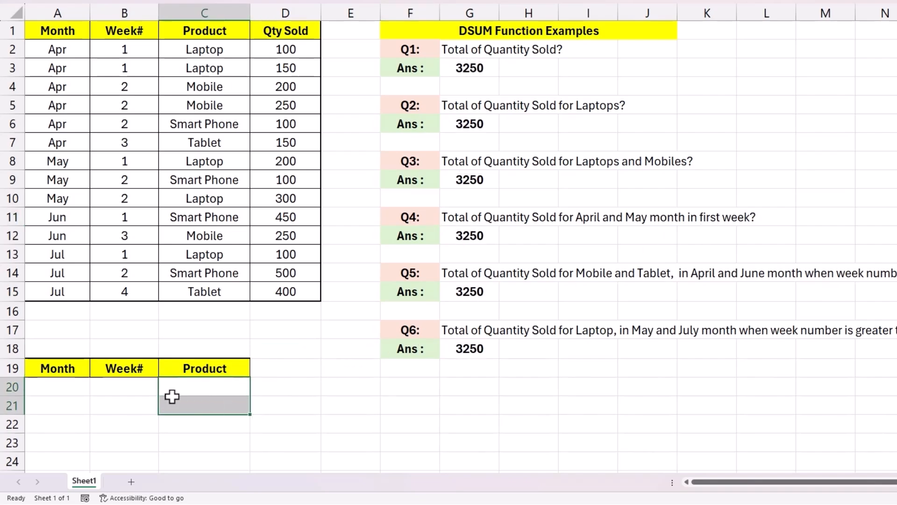
# Enter Month criteria Apr and May in A20:A21 and Week# criterion 1 in B20 and B21
pyautogui.click(69, 389)
pyautogui.write('Apr')
pyautogui.press('Return')
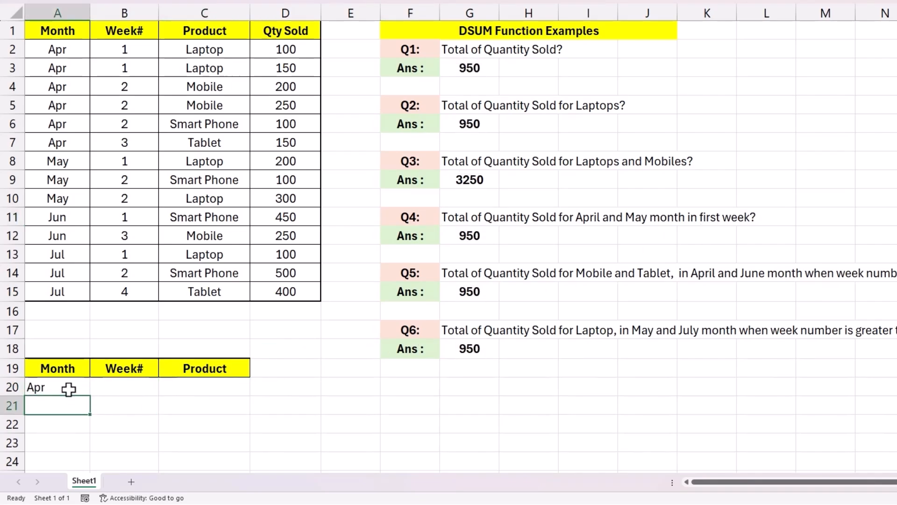
pyautogui.write('May')
pyautogui.press('Tab')
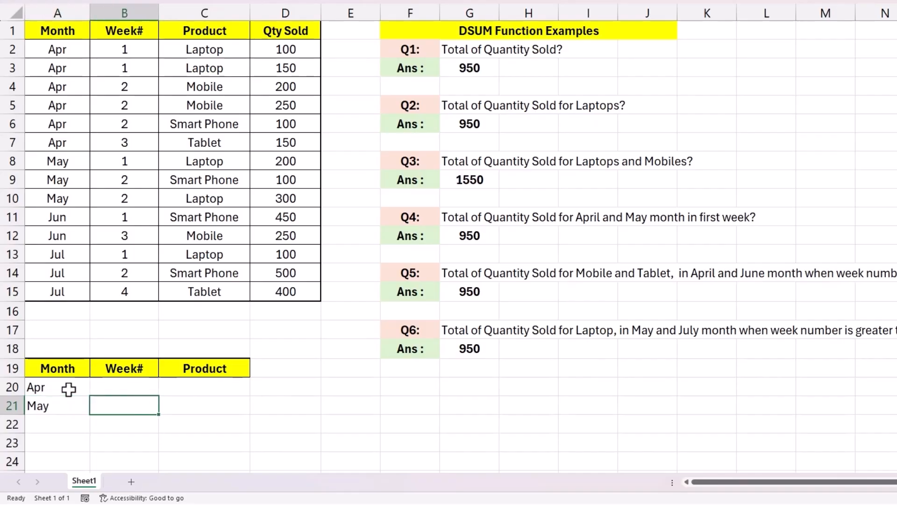
pyautogui.click(117, 387)
pyautogui.write('1')
pyautogui.click(125, 403)
pyautogui.write('1')
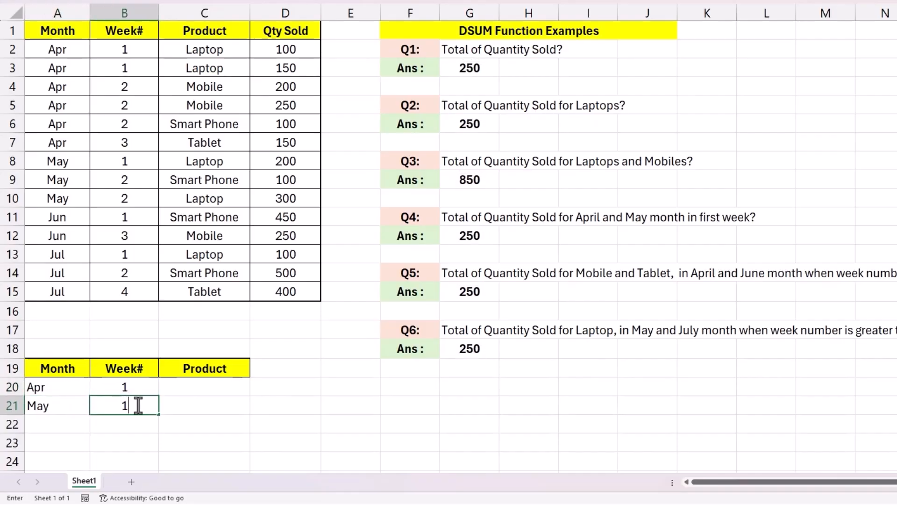
pyautogui.click(136, 405)
# Extend the Q4 DSUM criteria range in G12 to $A$19:$C$21
pyautogui.doubleClick(471, 236)
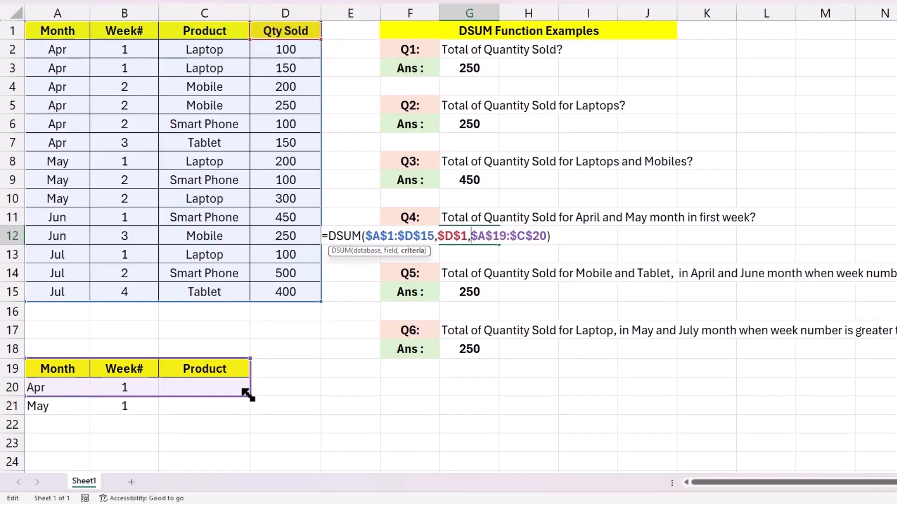
pyautogui.moveTo(250, 396); pyautogui.dragTo(245, 406)
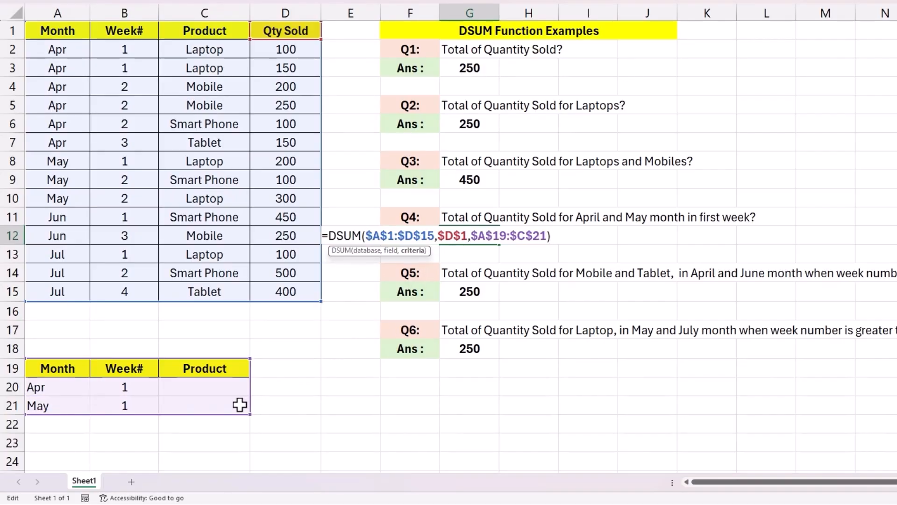
pyautogui.press('Return')
# Set the row 20 criteria to Week# <4 and Product Mobile, keeping Month Apr
pyautogui.click(481, 234)
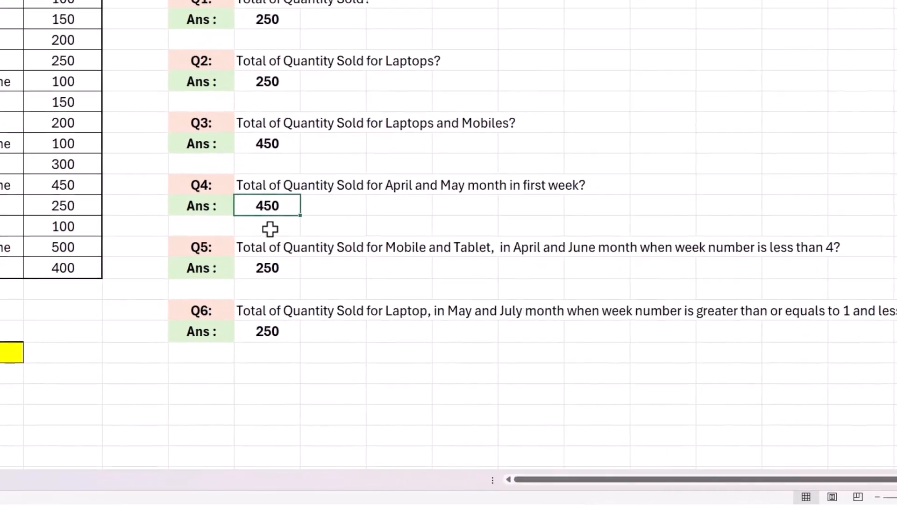
pyautogui.click(201, 247)
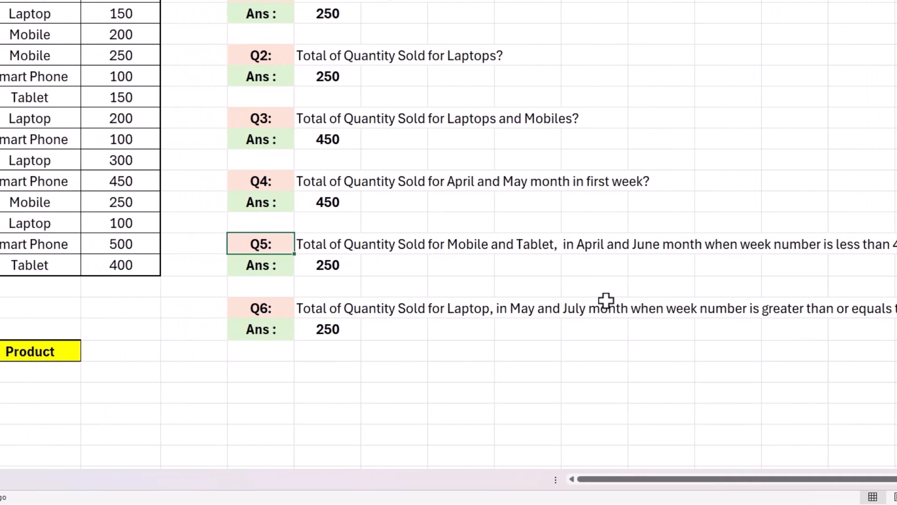
pyautogui.click(88, 373)
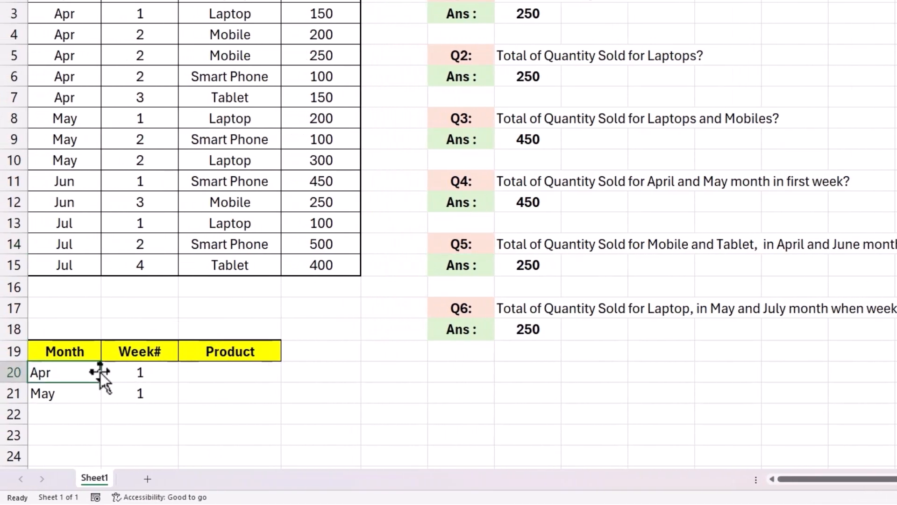
pyautogui.click(126, 372)
pyautogui.write('<4')
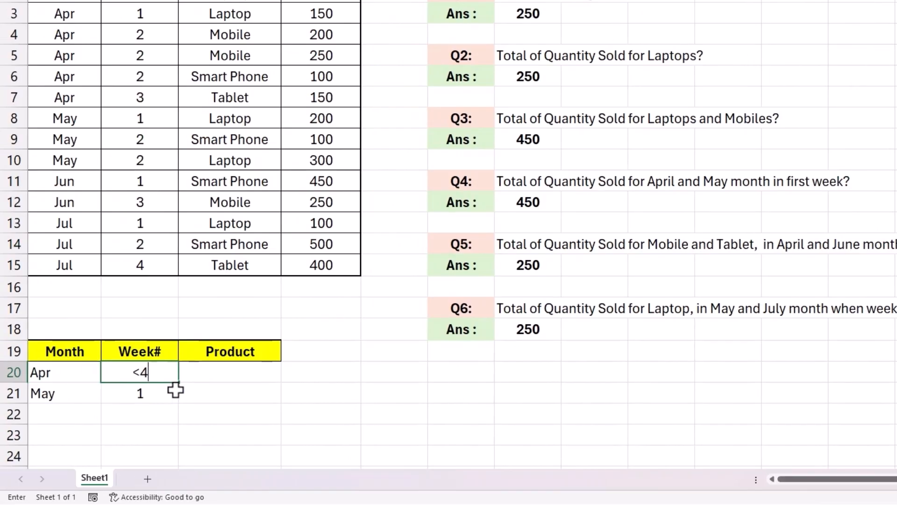
pyautogui.press('Tab')
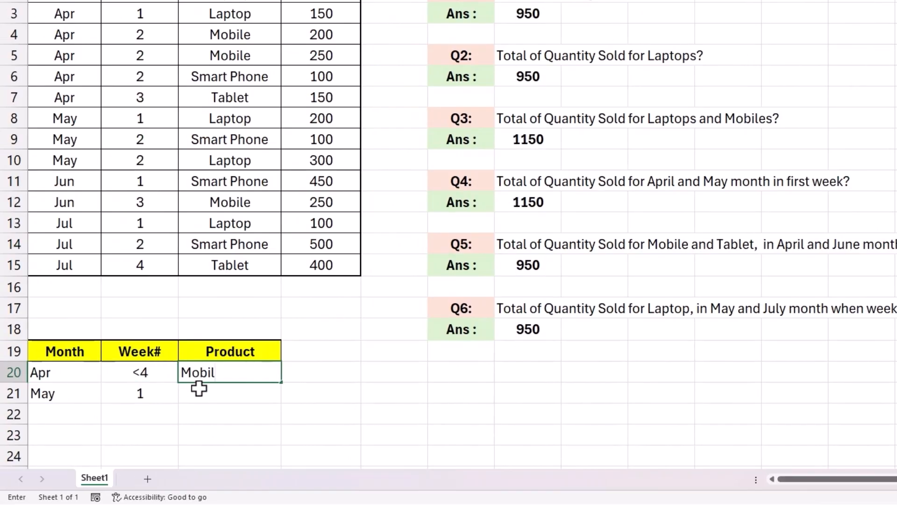
pyautogui.write('Mobile')
pyautogui.press('Return')
# Copy the row 20 criteria into row 21 and change its Product to Tablet
pyautogui.moveTo(112, 373); pyautogui.dragTo(182, 373)
pyautogui.hotkey('ctrl', 'c')
pyautogui.click(77, 393)
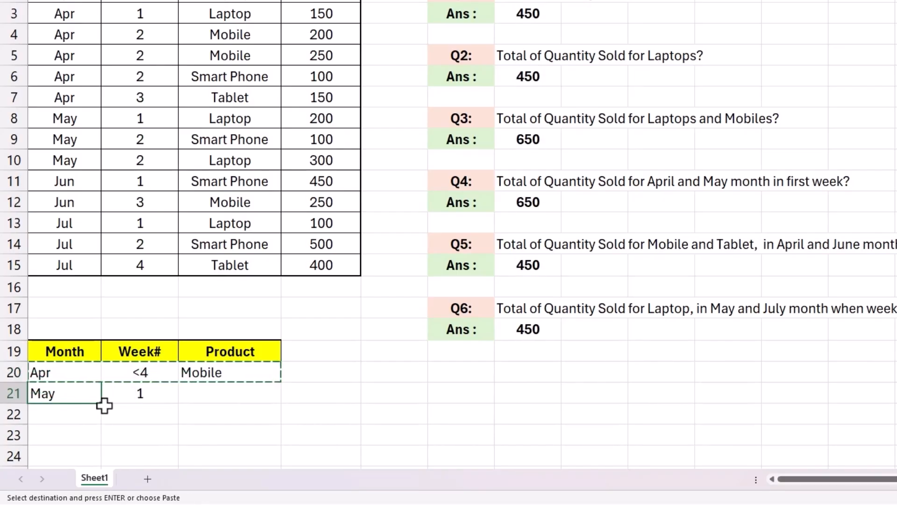
pyautogui.hotkey('ctrl', 'v')
pyautogui.click(211, 397)
pyautogui.write('Table')
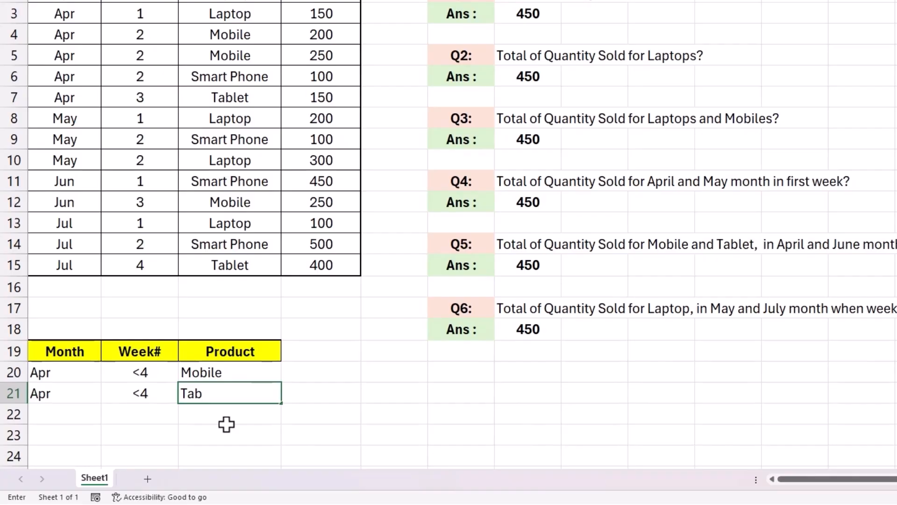
pyautogui.press('Return')
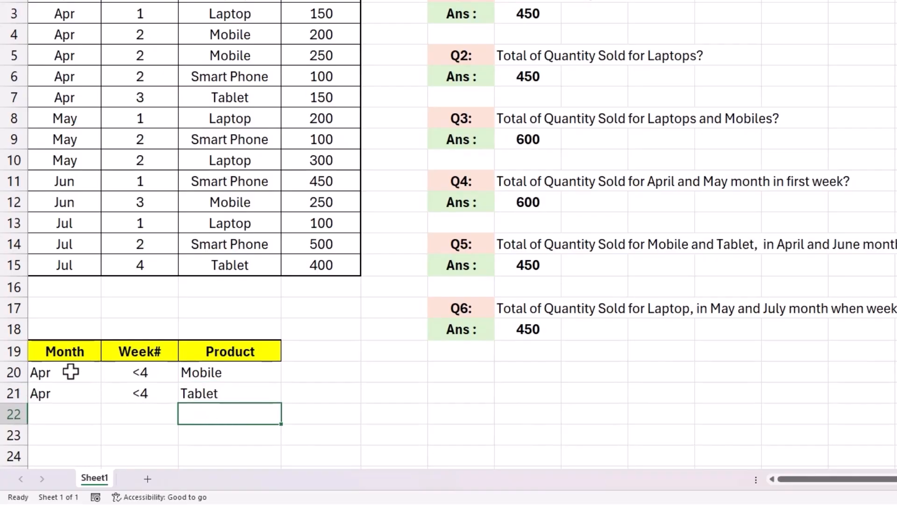
# Duplicate criteria rows 20–21 into rows 22–23 and set their Month to Jun
pyautogui.moveTo(70, 371); pyautogui.dragTo(179, 397)
pyautogui.hotkey('ctrl', 'c')
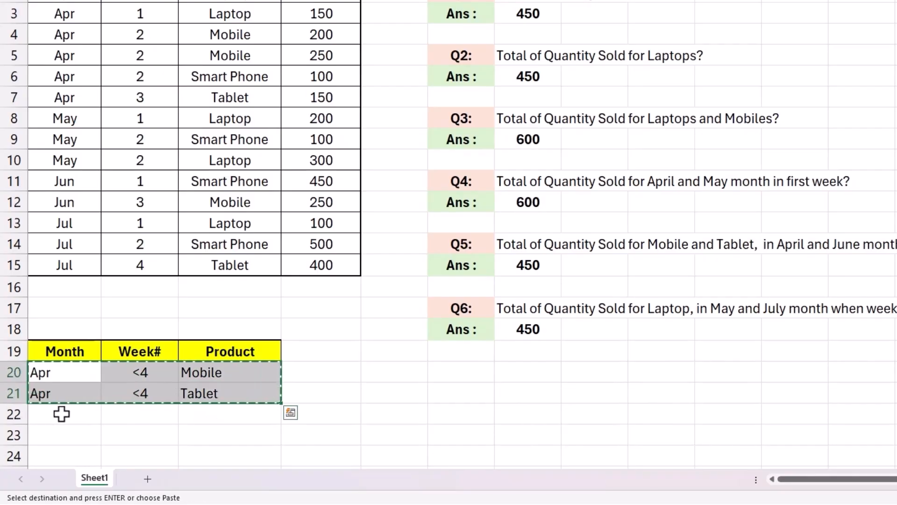
pyautogui.click(63, 413)
pyautogui.hotkey('ctrl', 'v')
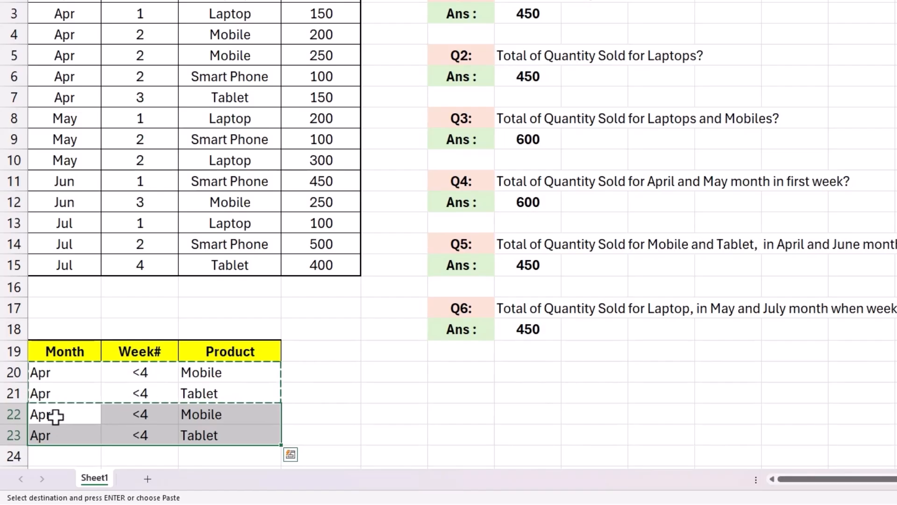
pyautogui.click(56, 415)
pyautogui.write('Jun')
pyautogui.press('Return')
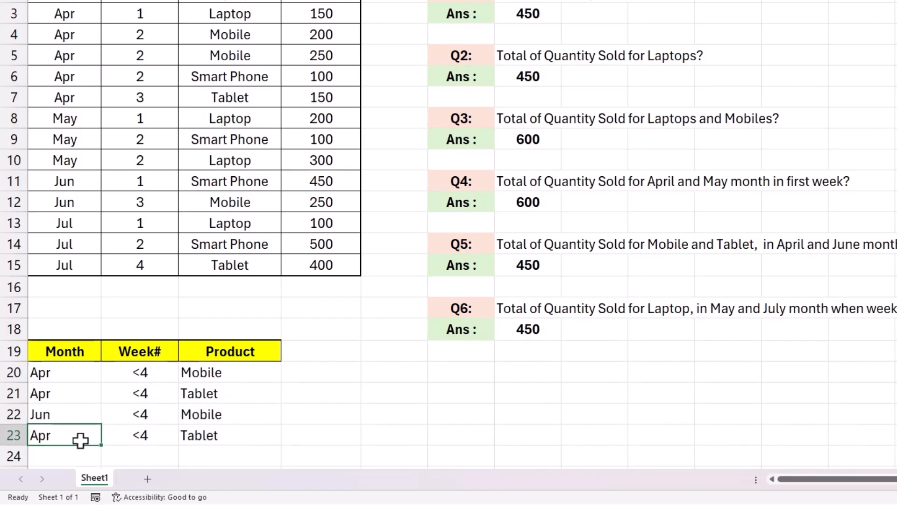
pyautogui.write('Jun')
pyautogui.press('Return')
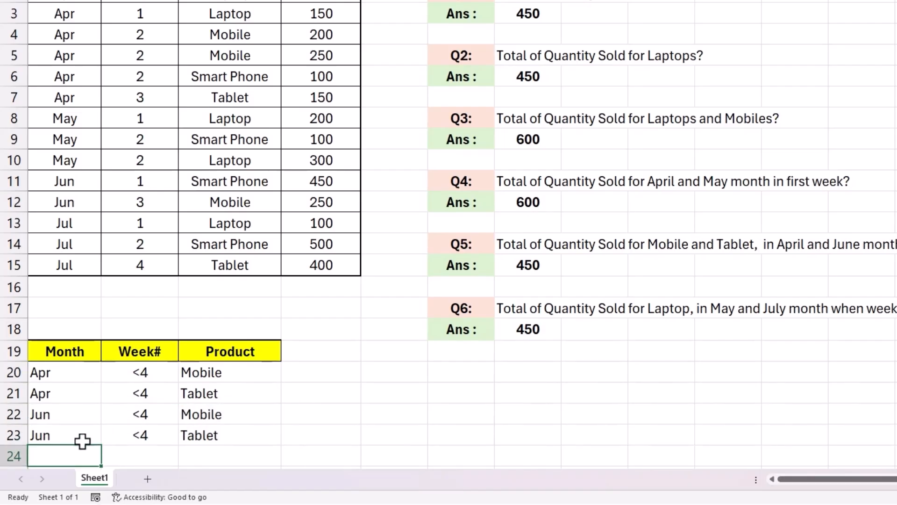
# Extend the Q5 DSUM criteria range in G15 to $A$19:$C$23
pyautogui.doubleClick(543, 262)
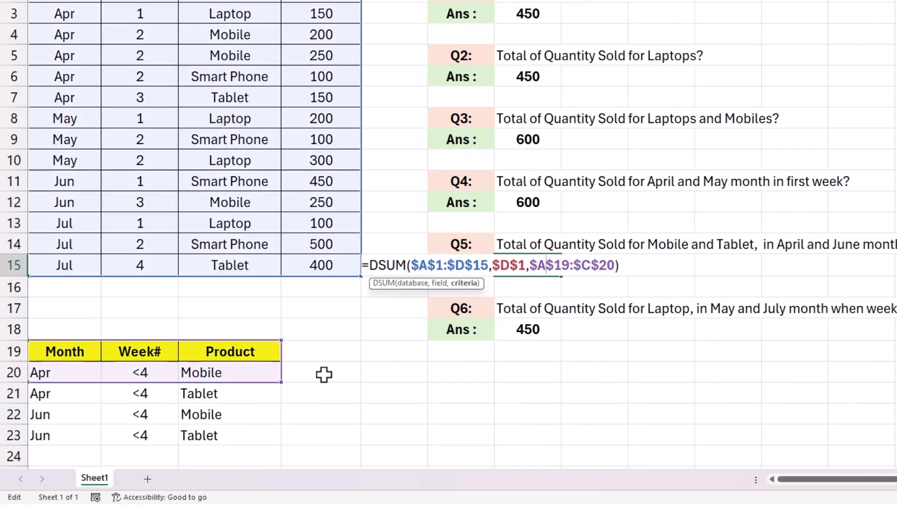
pyautogui.moveTo(280, 381); pyautogui.dragTo(270, 434)
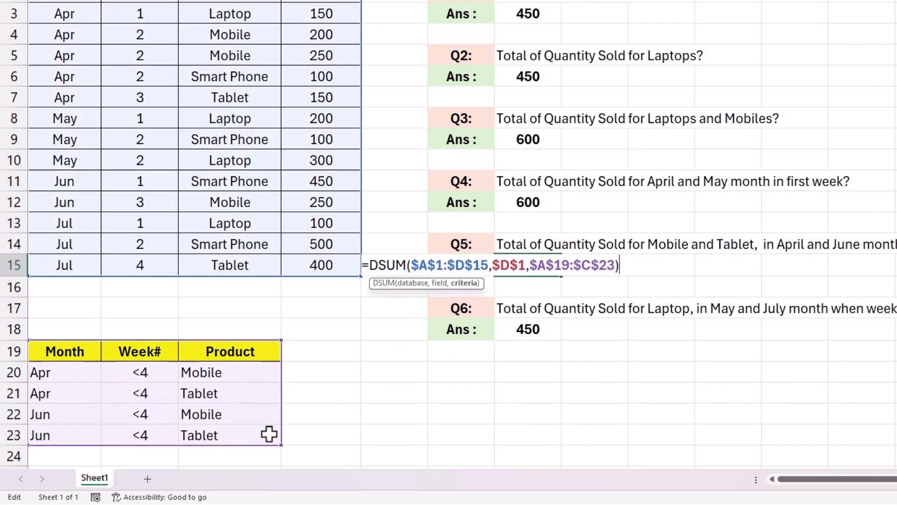
pyautogui.press('Return')
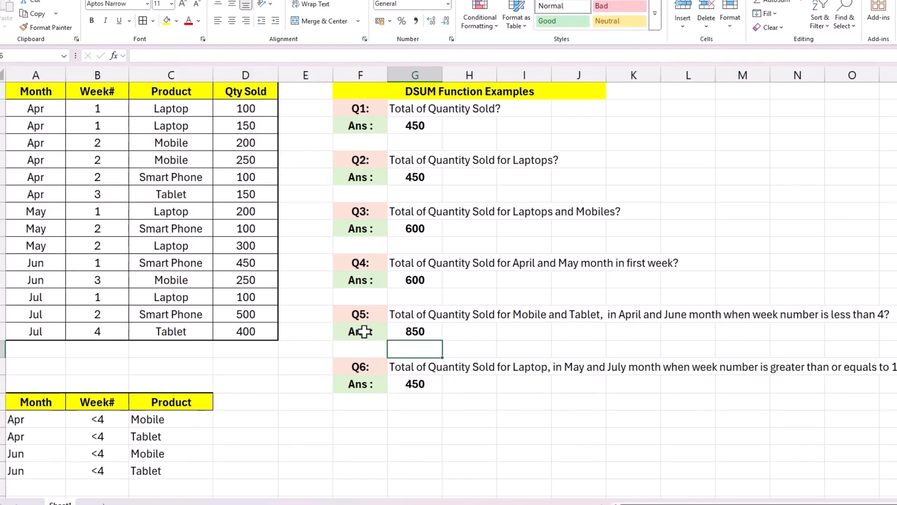
# Copy the Week# header into D19 and clear all criteria values in A20:C23
pyautogui.click(358, 366)
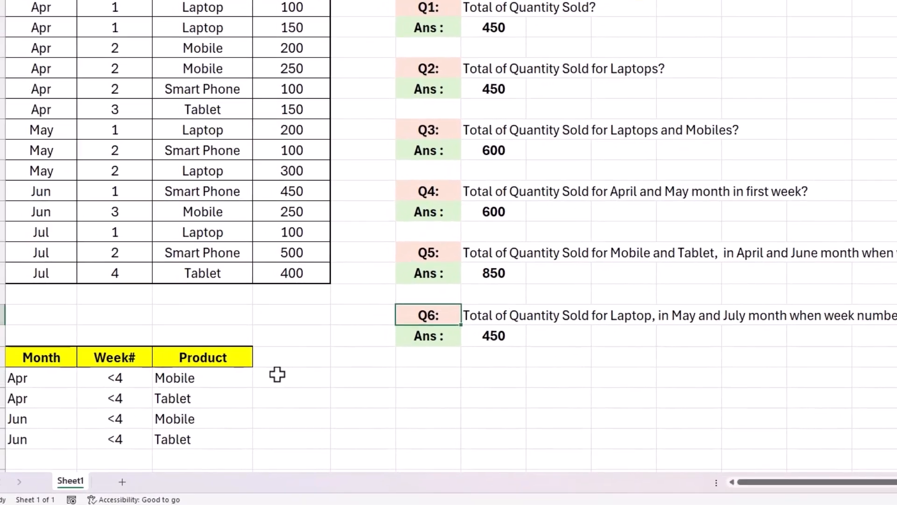
pyautogui.click(148, 348)
pyautogui.hotkey('ctrl', 'c')
pyautogui.click(296, 350)
pyautogui.hotkey('ctrl', 'v')
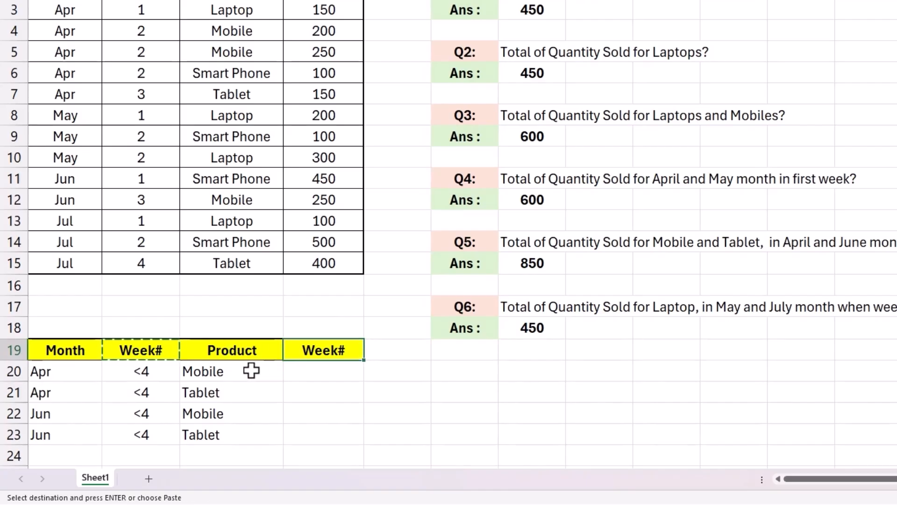
pyautogui.moveTo(44, 371); pyautogui.dragTo(185, 435)
pyautogui.press('Delete')
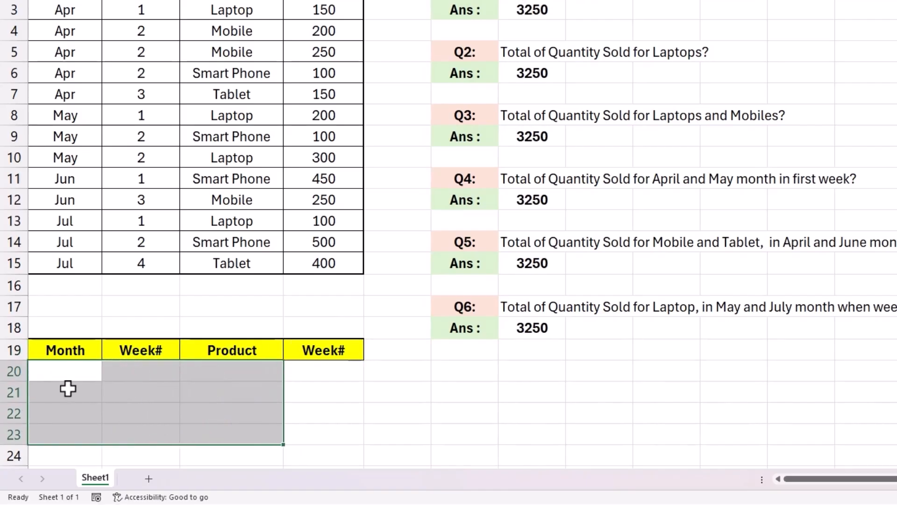
# Enter Q6 criteria in row 20: Month May, Week# >=1, Product Laptop, and second Week# <3
pyautogui.click(65, 379)
pyautogui.write('May')
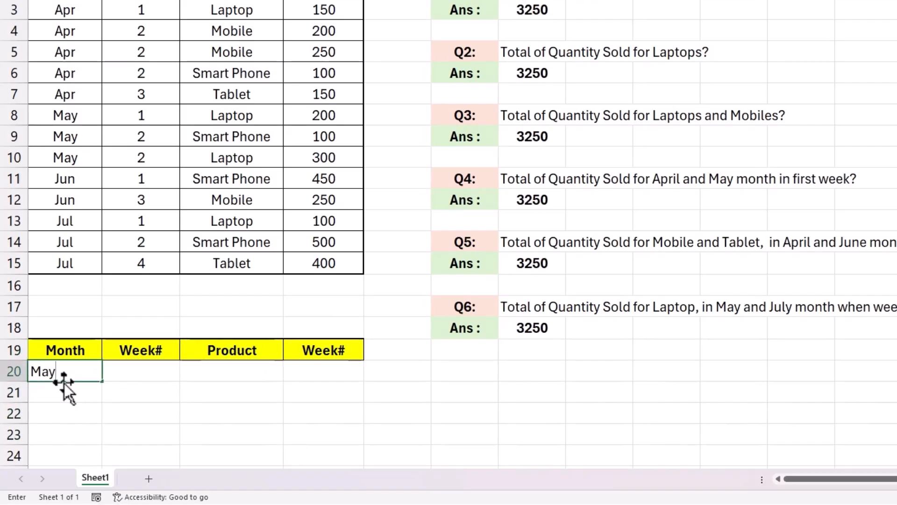
pyautogui.press('Tab')
pyautogui.write('>')
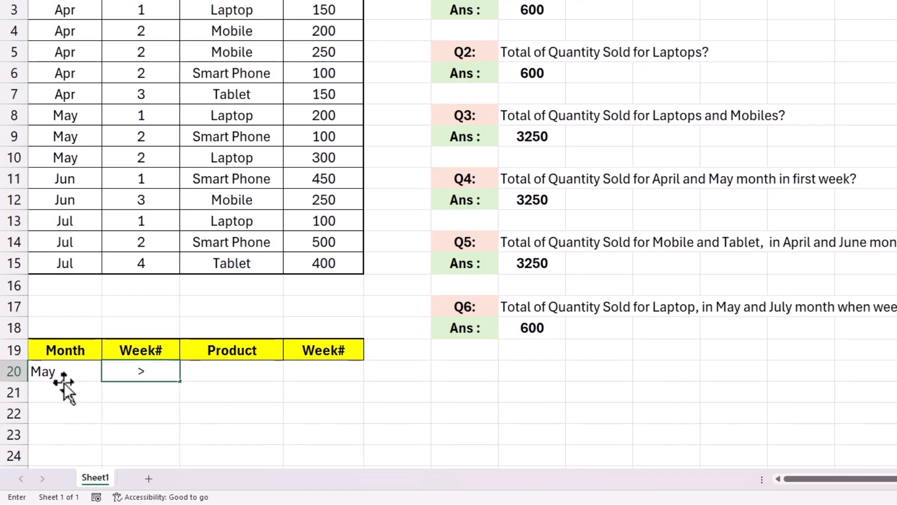
pyautogui.write('=1')
pyautogui.press('Tab')
pyautogui.write('La')
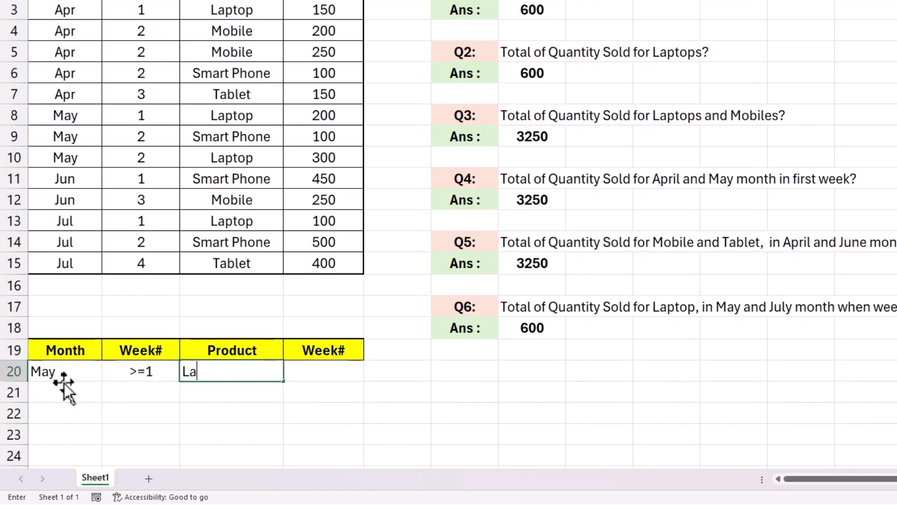
pyautogui.write('ptop')
pyautogui.press('Tab')
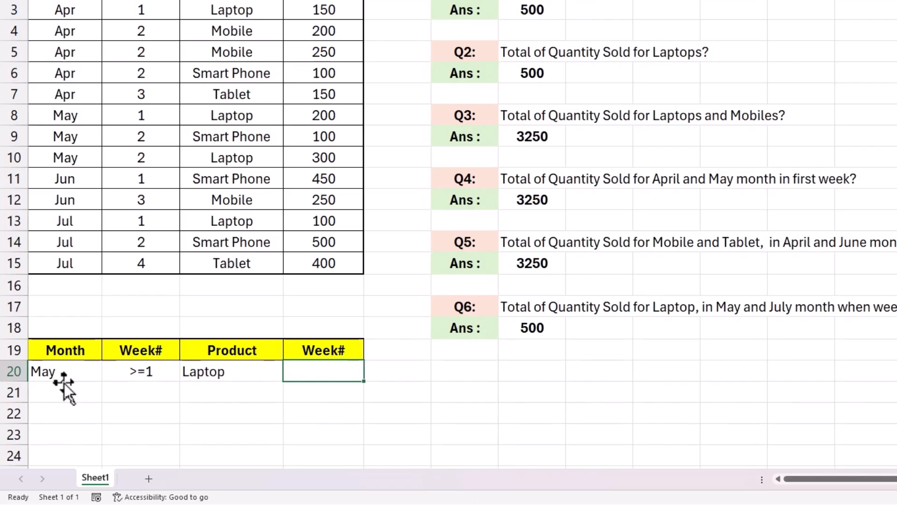
pyautogui.write('<3')
pyautogui.press('Return')
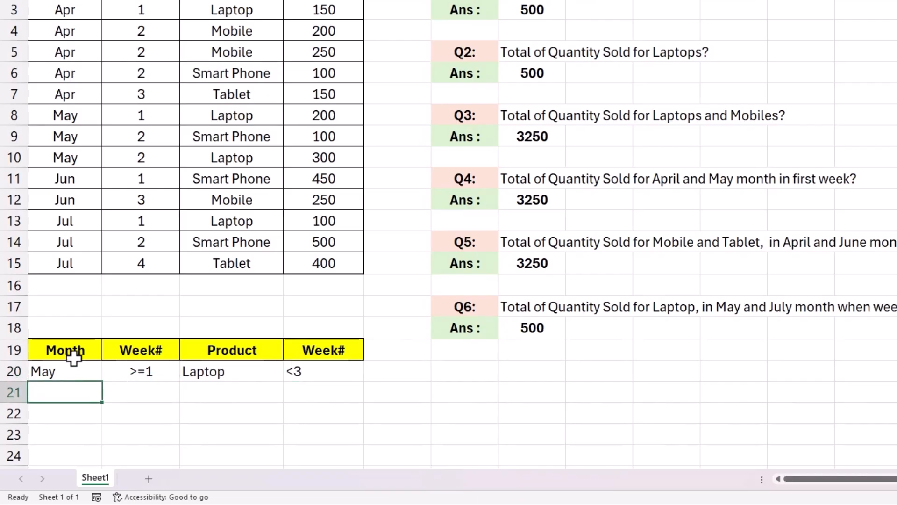
# Copy the Q6 criteria in row 20 into row 21 and change its Month to Jul
pyautogui.moveTo(70, 369); pyautogui.dragTo(294, 371)
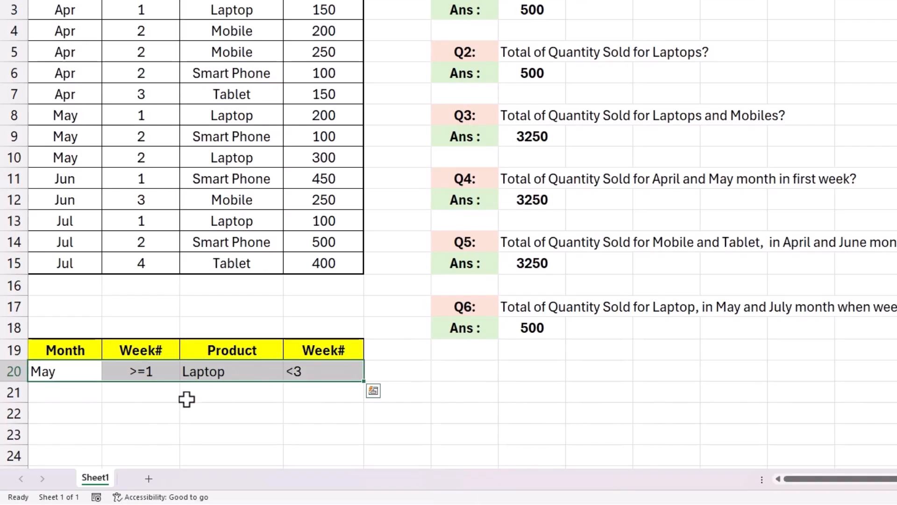
pyautogui.hotkey('ctrl', 'c')
pyautogui.click(64, 394)
pyautogui.hotkey('ctrl', 'v')
pyautogui.click(57, 392)
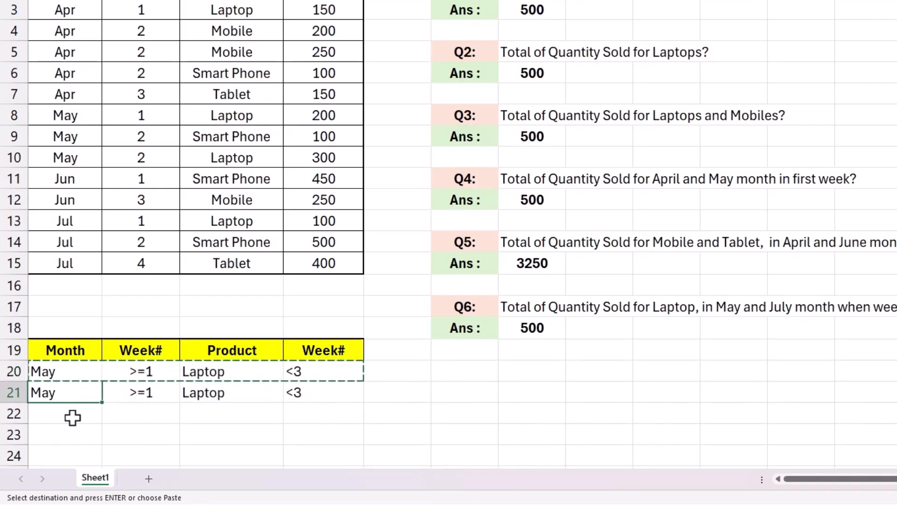
pyautogui.write('Jul')
pyautogui.press('Return')
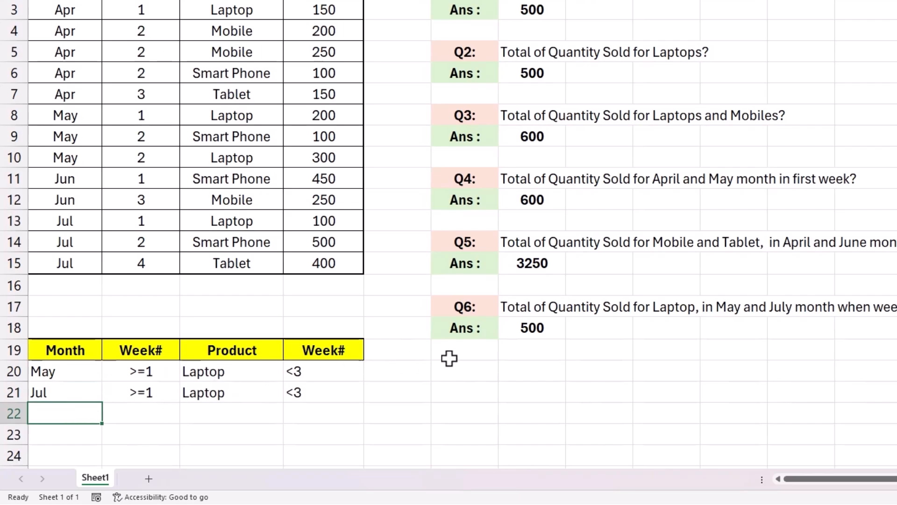
# Extend the Q6 DSUM criteria range in G18 to $A$19:$D$21
pyautogui.doubleClick(534, 328)
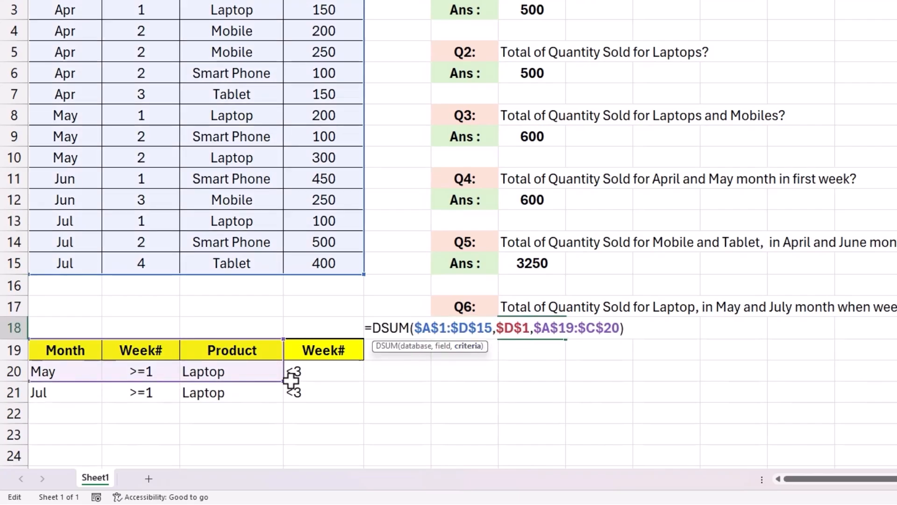
pyautogui.moveTo(296, 379); pyautogui.dragTo(337, 395)
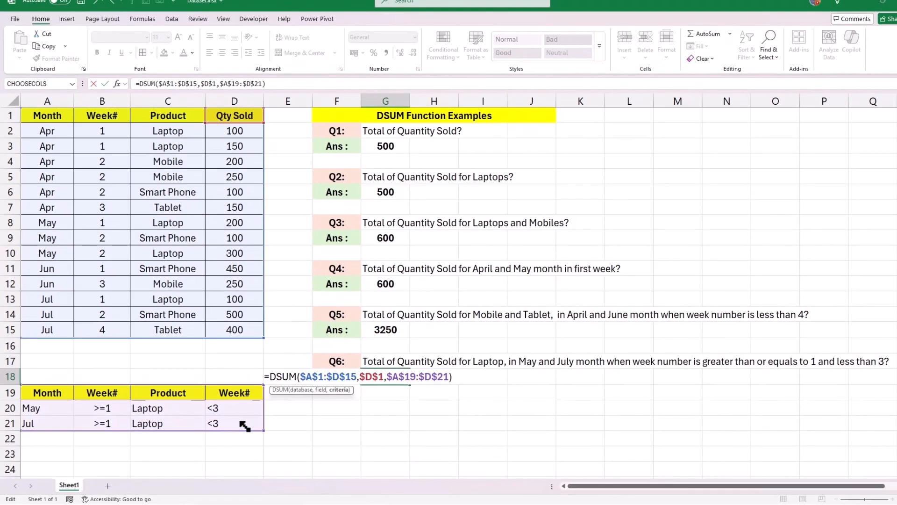
pyautogui.press('Return')
pyautogui.click(401, 377)
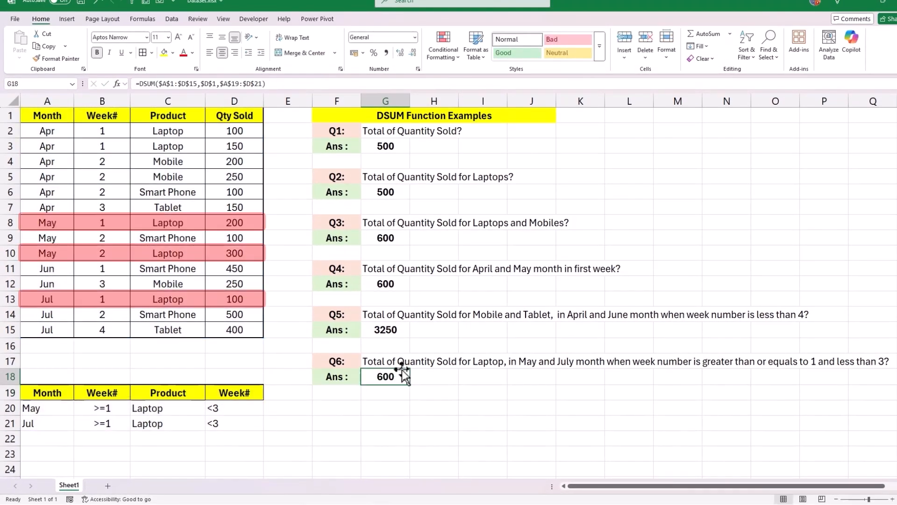